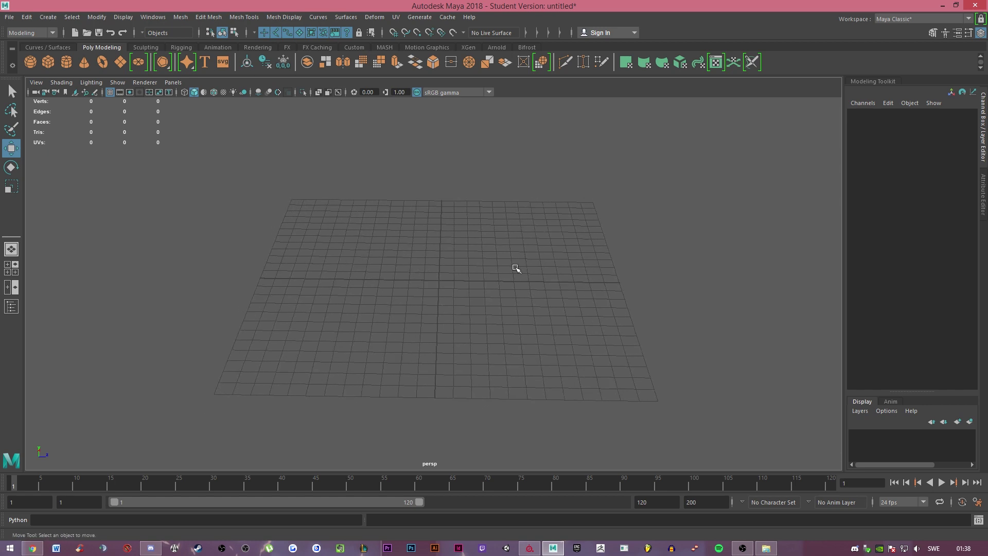
{"action": "left_click_drag", "start_coordinate": [328, 302], "coordinate": [543, 305], "text": "alt"}
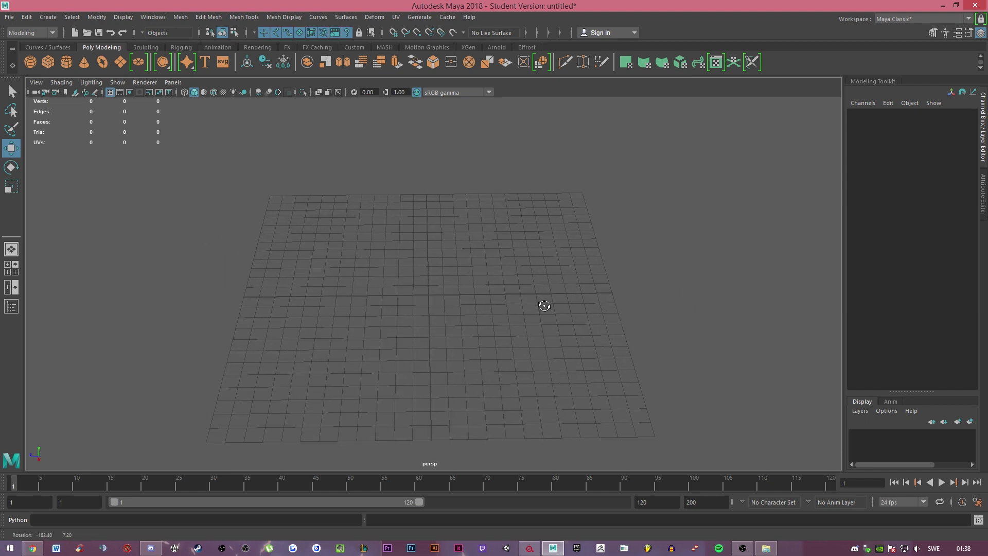
{"action": "right_click_drag", "start_coordinate": [541, 304], "coordinate": [441, 271], "text": "alt"}
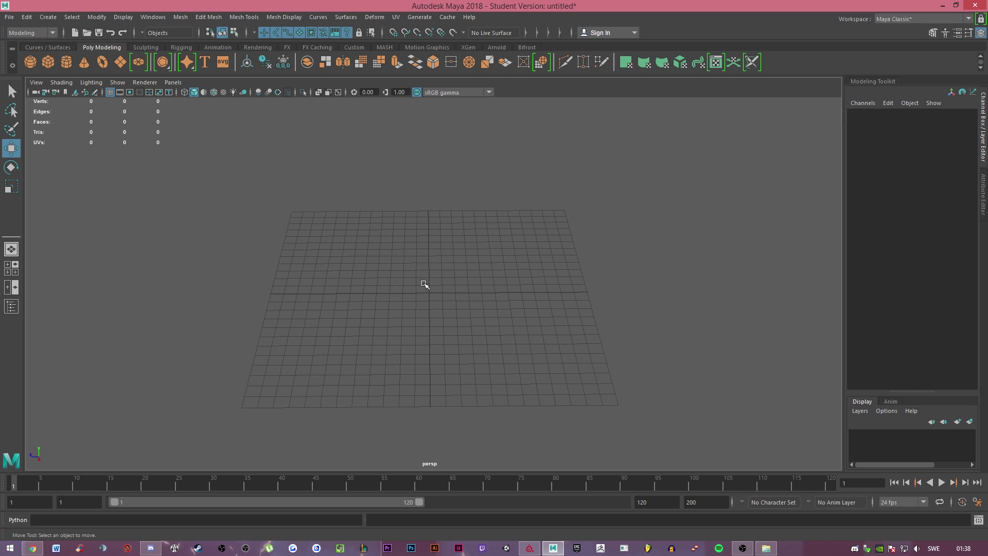
{"action": "left_click_drag", "start_coordinate": [421, 280], "coordinate": [453, 304], "text": "alt"}
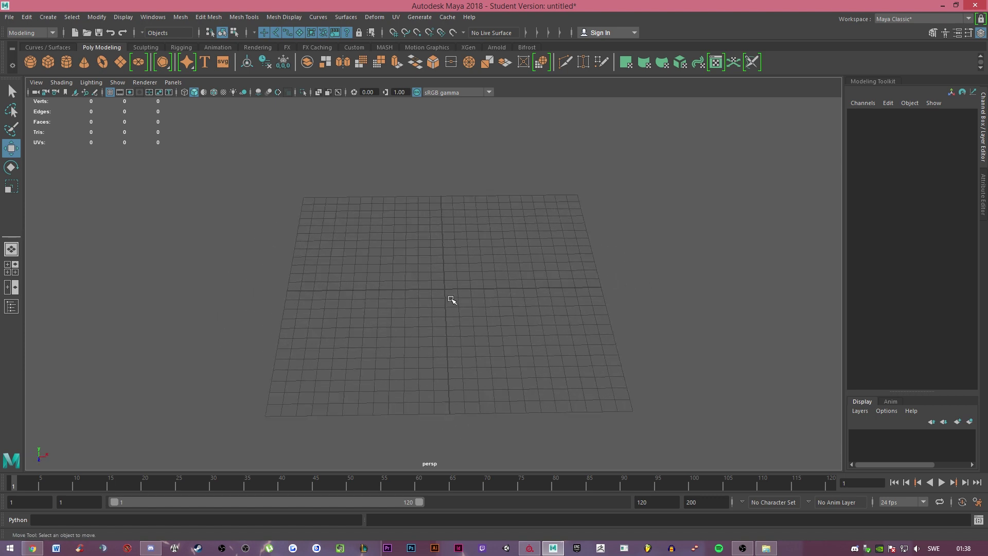
{"action": "left_click_drag", "start_coordinate": [377, 289], "coordinate": [350, 289], "text": "alt"}
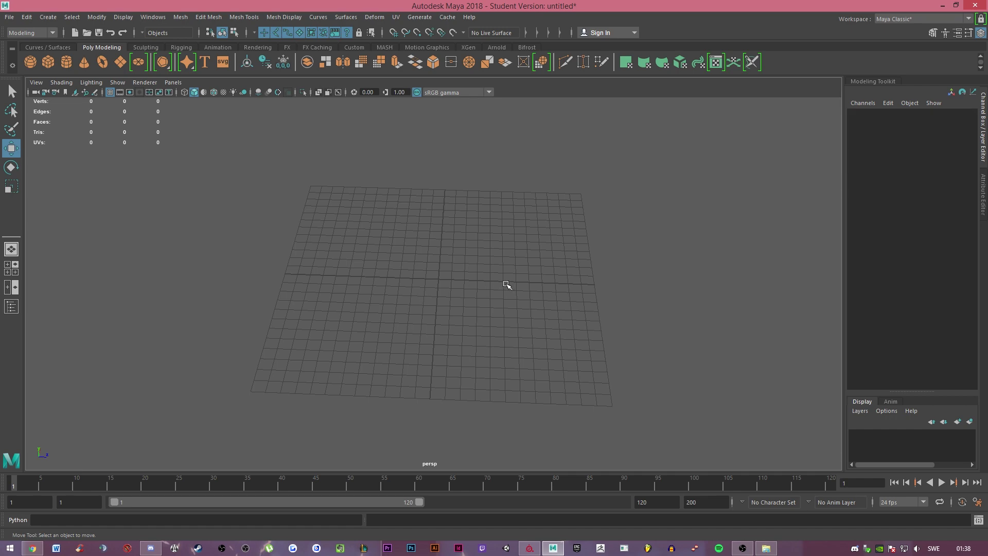
{"action": "left_click_drag", "start_coordinate": [492, 261], "coordinate": [465, 247], "text": "alt"}
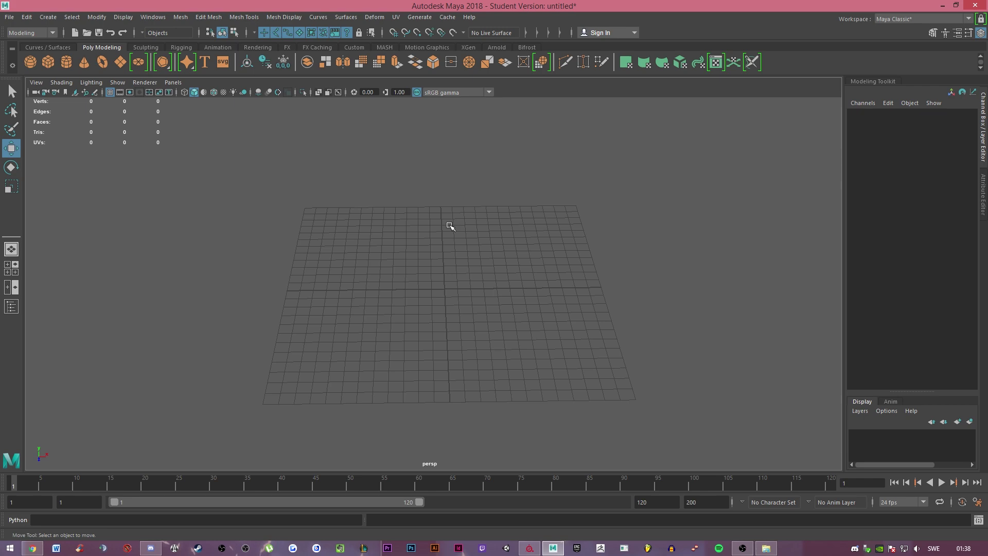
{"action": "left_click_drag", "start_coordinate": [641, 272], "coordinate": [417, 272], "text": "alt"}
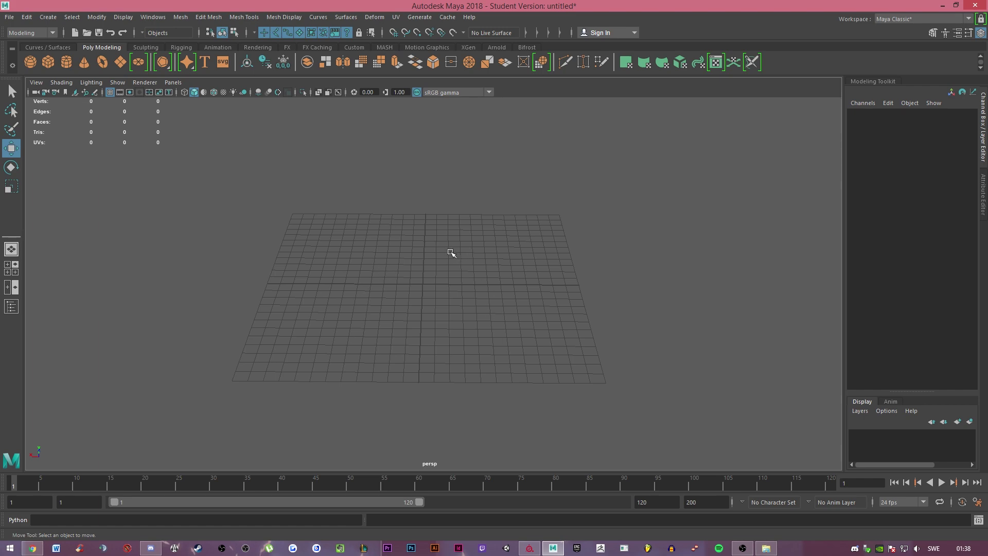
{"action": "left_click_drag", "start_coordinate": [597, 281], "coordinate": [446, 284], "text": "alt"}
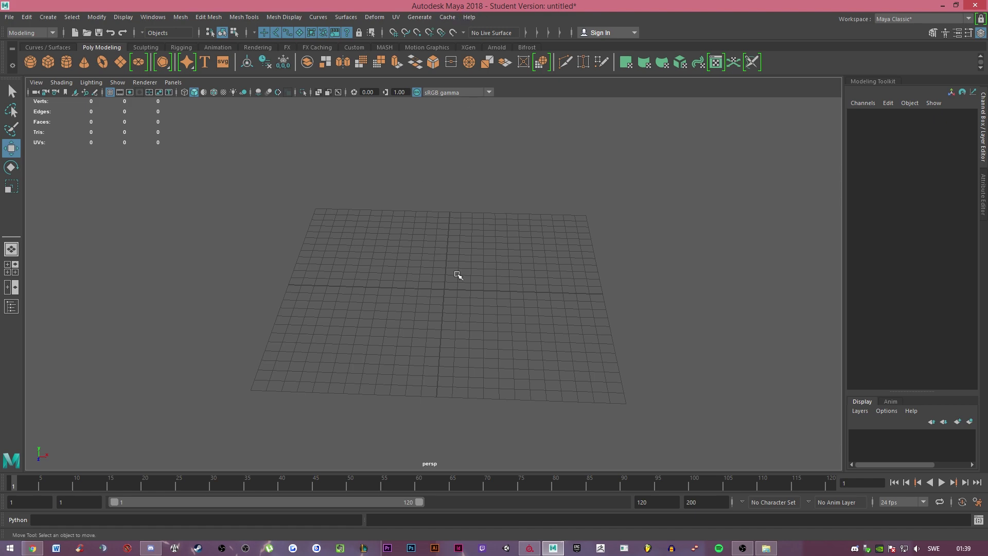
{"action": "left_click_drag", "start_coordinate": [421, 268], "coordinate": [470, 289], "text": "alt"}
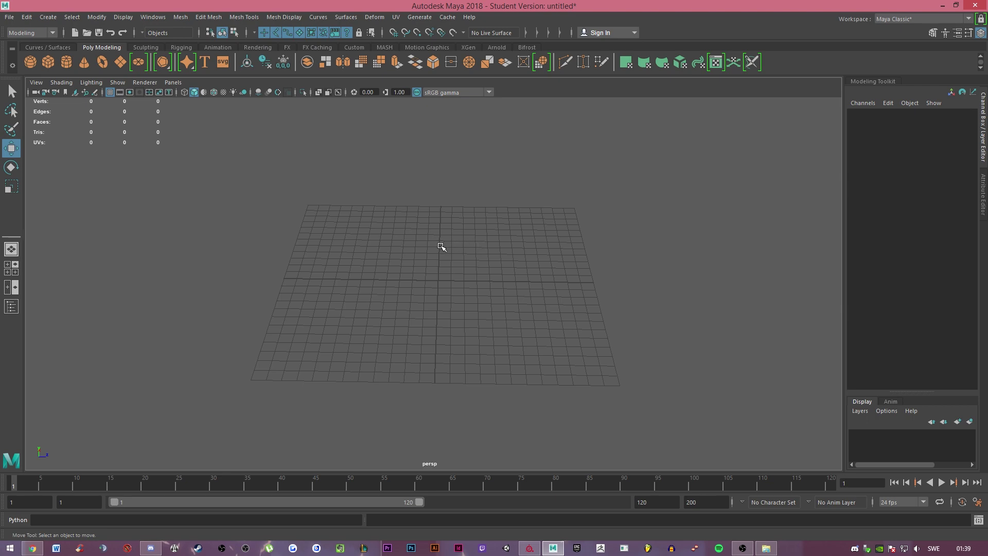
{"action": "left_click_drag", "start_coordinate": [434, 247], "coordinate": [242, 234], "text": "alt"}
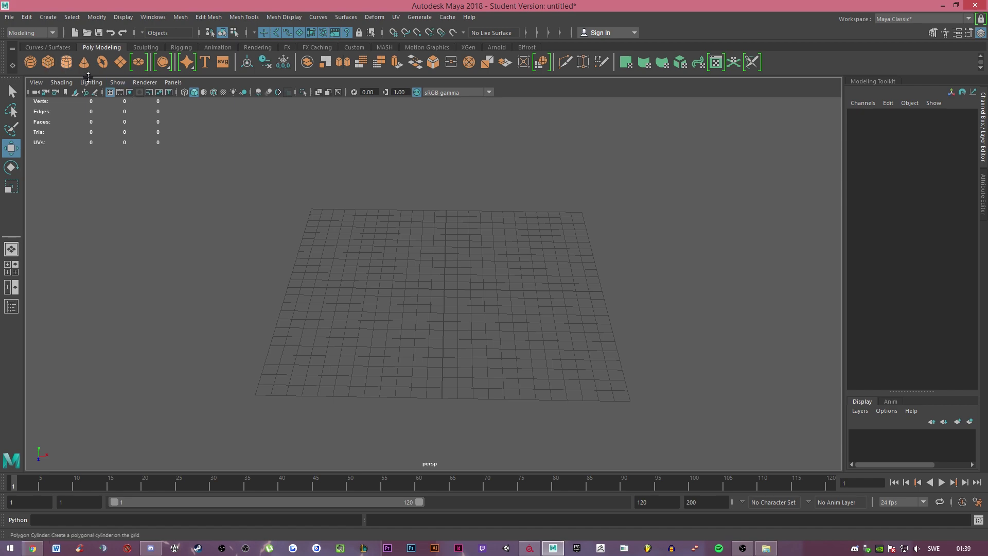
{"action": "left_click", "coordinate": [48, 62]}
{"action": "left_click_drag", "start_coordinate": [445, 247], "coordinate": [444, 207]}
{"action": "key", "text": "f"}
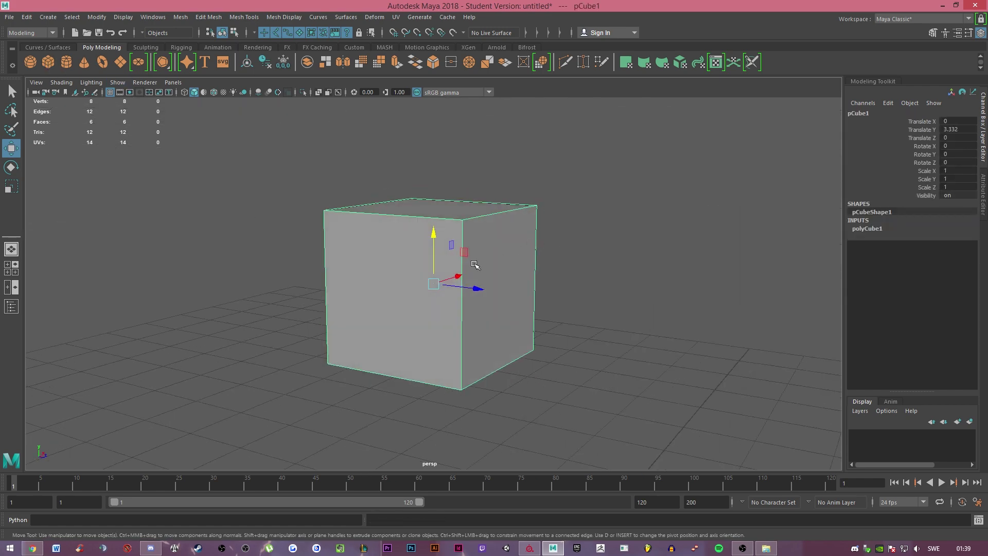
{"action": "left_click_drag", "start_coordinate": [549, 288], "coordinate": [462, 285], "text": "alt"}
{"action": "left_click", "coordinate": [540, 276]}
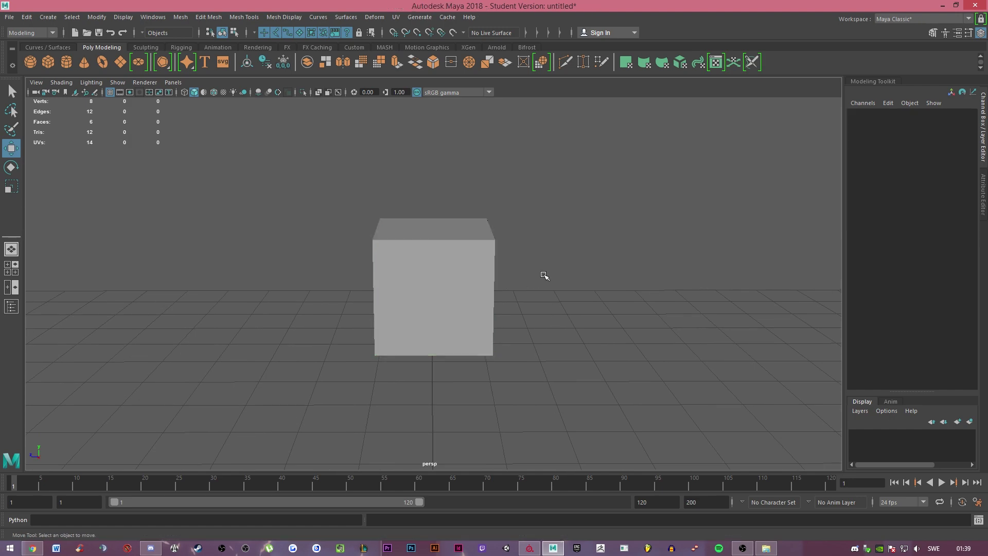
{"action": "key", "text": "q"}
{"action": "left_click_drag", "start_coordinate": [540, 276], "coordinate": [496, 215], "text": "alt"}
{"action": "left_click", "coordinate": [467, 280]}
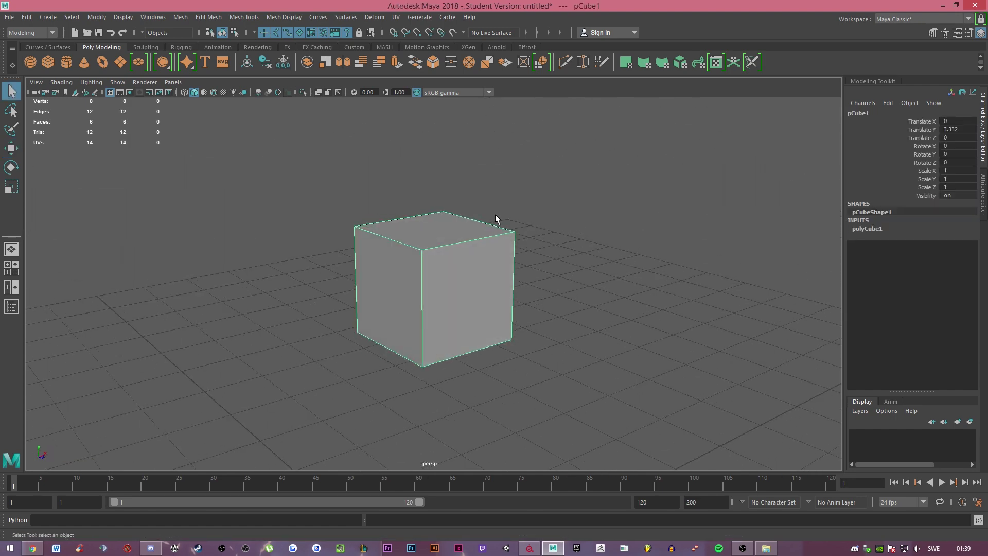
{"action": "key", "text": "Delete"}
{"action": "key", "text": "w"}
{"action": "key", "text": "q"}
{"action": "left_click_drag", "start_coordinate": [388, 145], "coordinate": [307, 185], "text": "alt"}
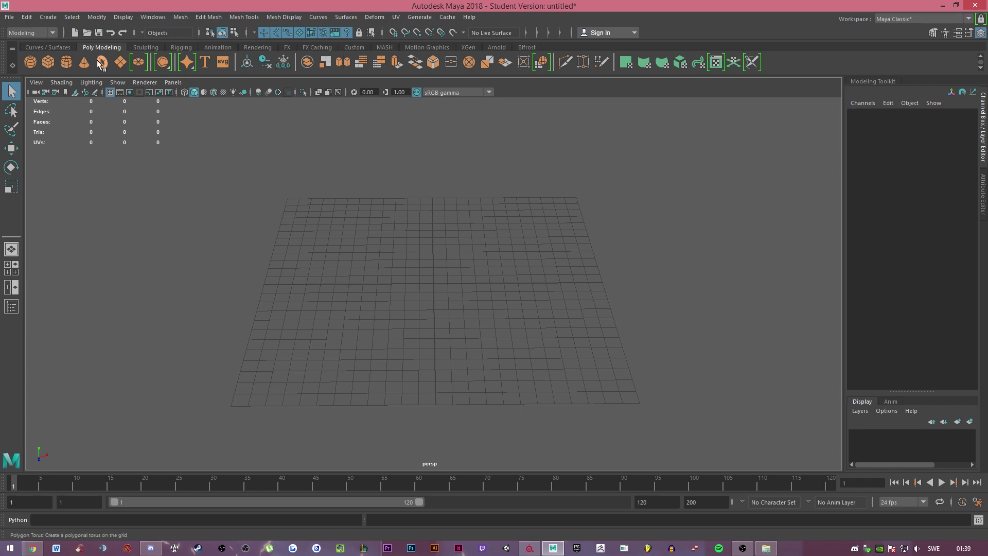
Create a polygon cube at the origin and raise it along Y to about 0.6.
{"action": "left_click", "coordinate": [48, 61]}
{"action": "scroll", "coordinate": [405, 212], "scroll_direction": "down", "scroll_amount": 4}
{"action": "key", "text": "w"}
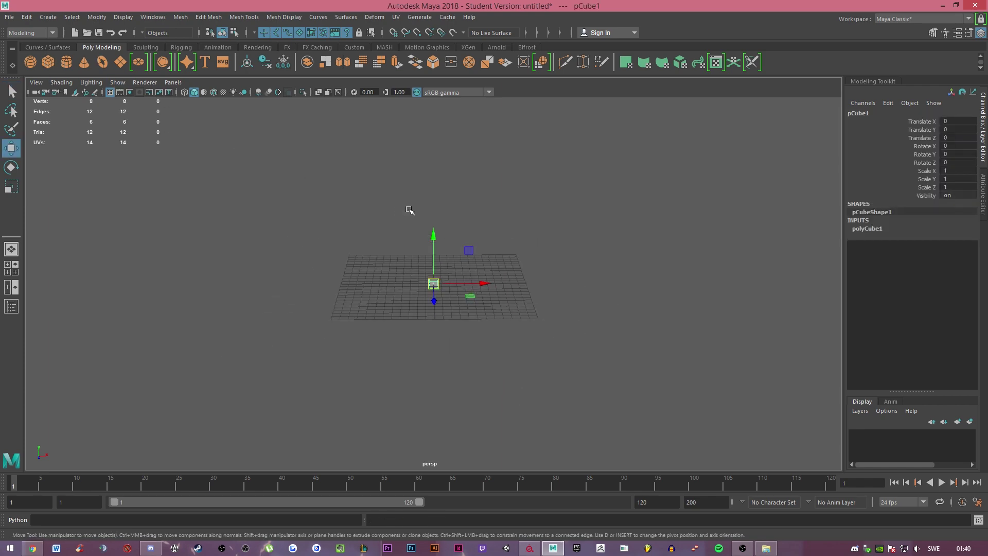
{"action": "key", "text": "f"}
{"action": "scroll", "coordinate": [409, 206], "scroll_direction": "down", "scroll_amount": 4}
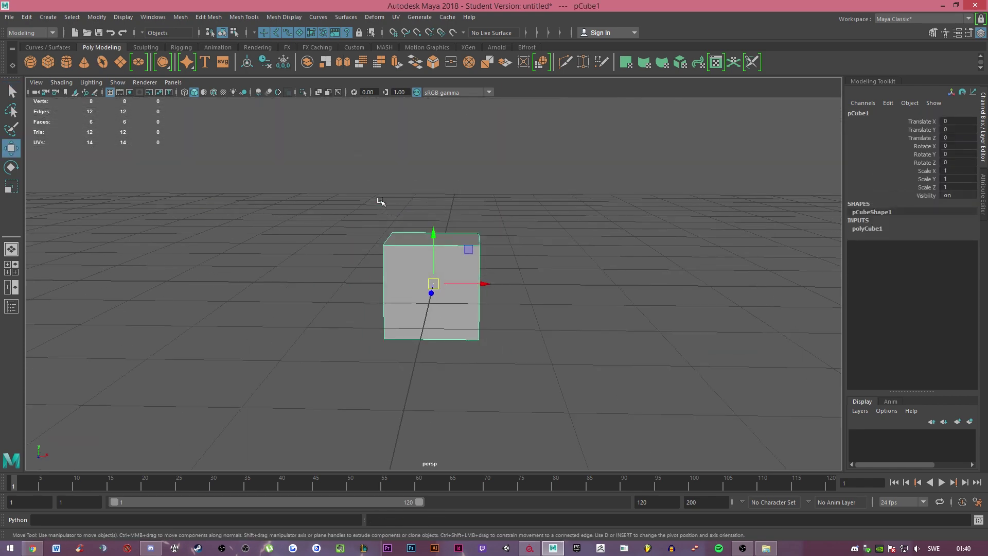
{"action": "left_click_drag", "start_coordinate": [408, 197], "coordinate": [439, 172], "text": "alt"}
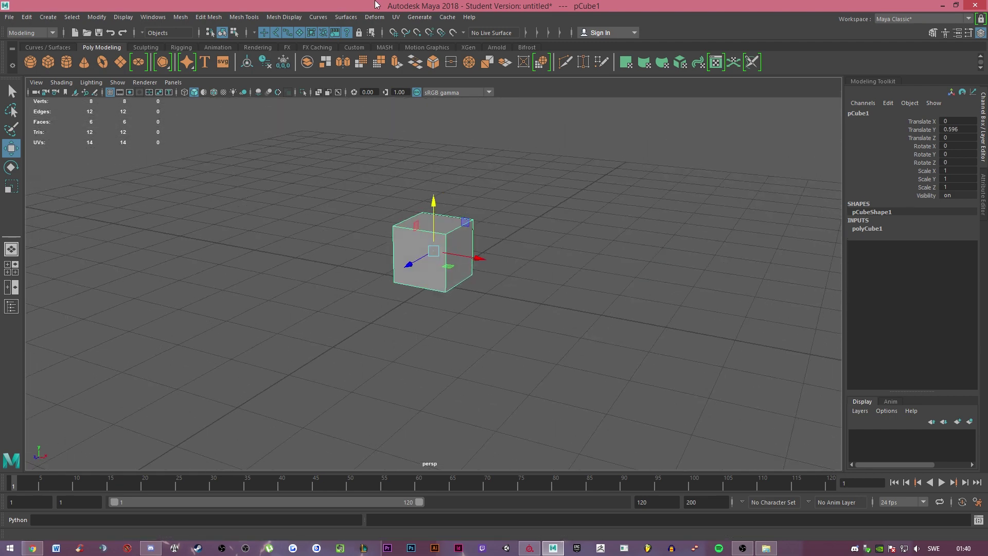
Open the UV Editor for the cube and close the accompanying UV Toolkit window.
{"action": "left_click", "coordinate": [394, 17]}
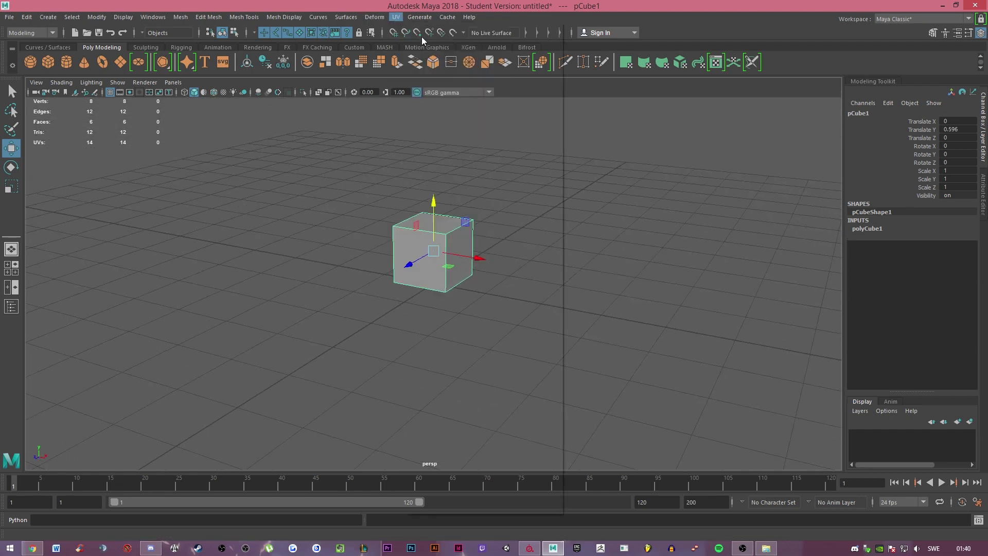
{"action": "left_click", "coordinate": [420, 35]}
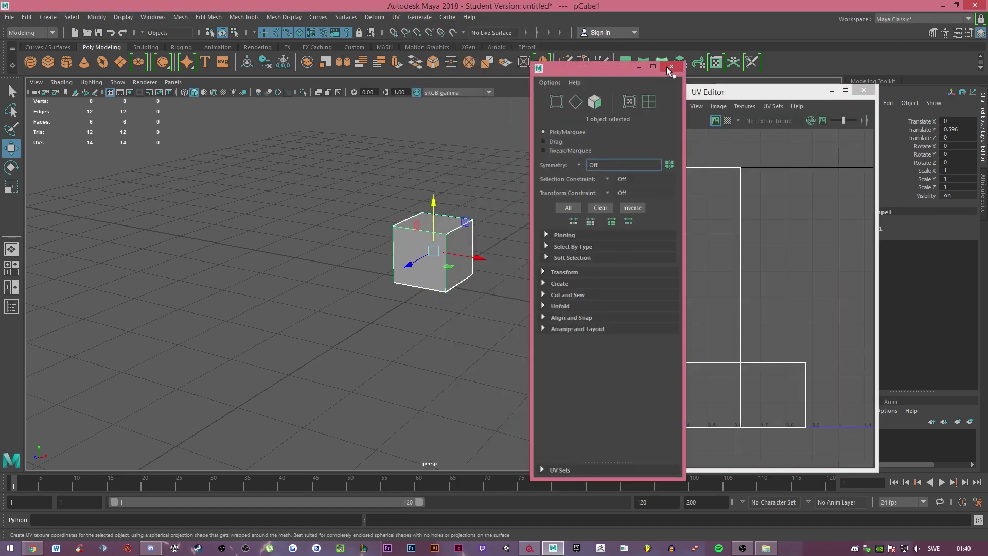
{"action": "left_click", "coordinate": [671, 68]}
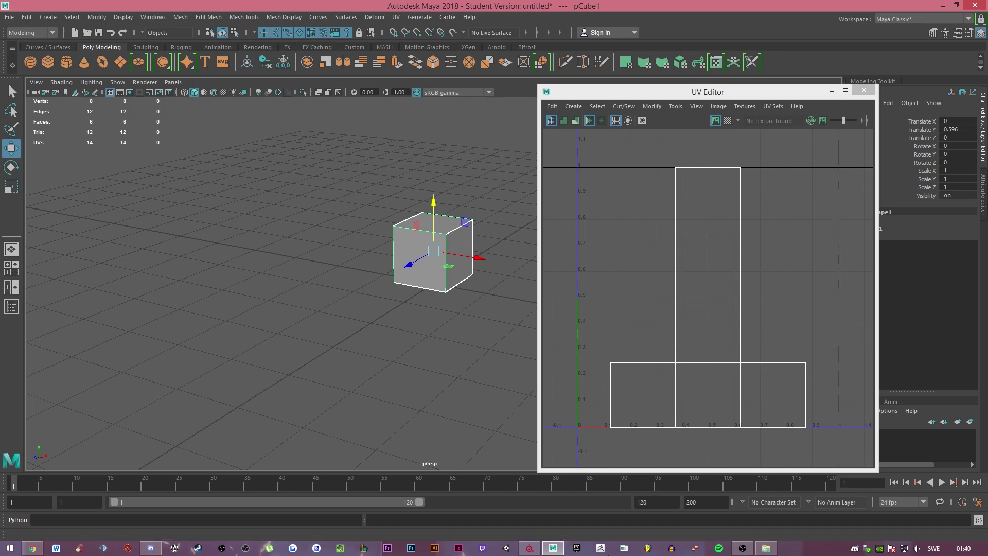
Switch to Substance Painter, where the cube project is open, and bring its window onto this screen.
{"action": "left_click", "coordinate": [529, 549]}
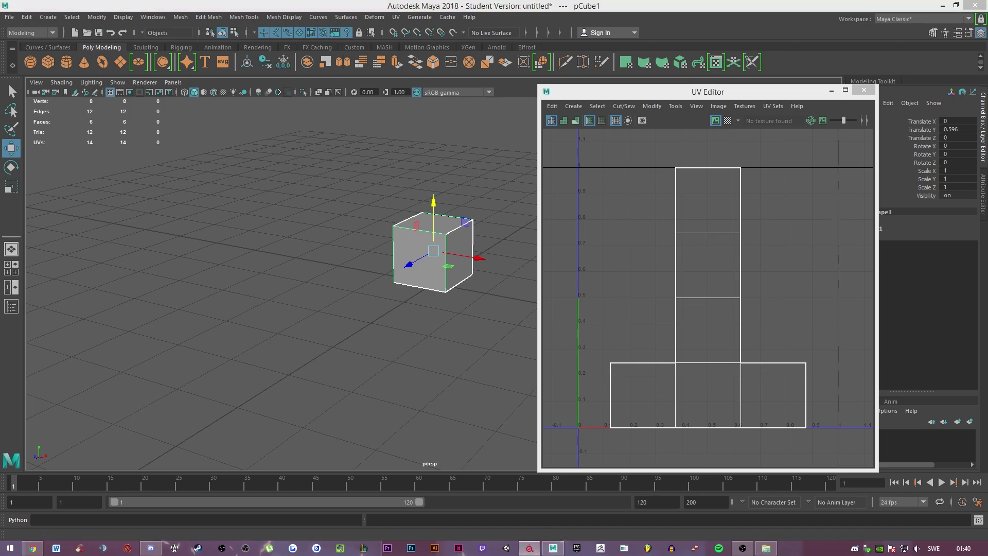
{"action": "mouse_move", "coordinate": [967, 178]}
{"action": "left_mouse_down"}
{"action": "mouse_move", "coordinate": [377, 221]}
{"action": "mouse_move", "coordinate": [378, 5]}
{"action": "left_mouse_up"}
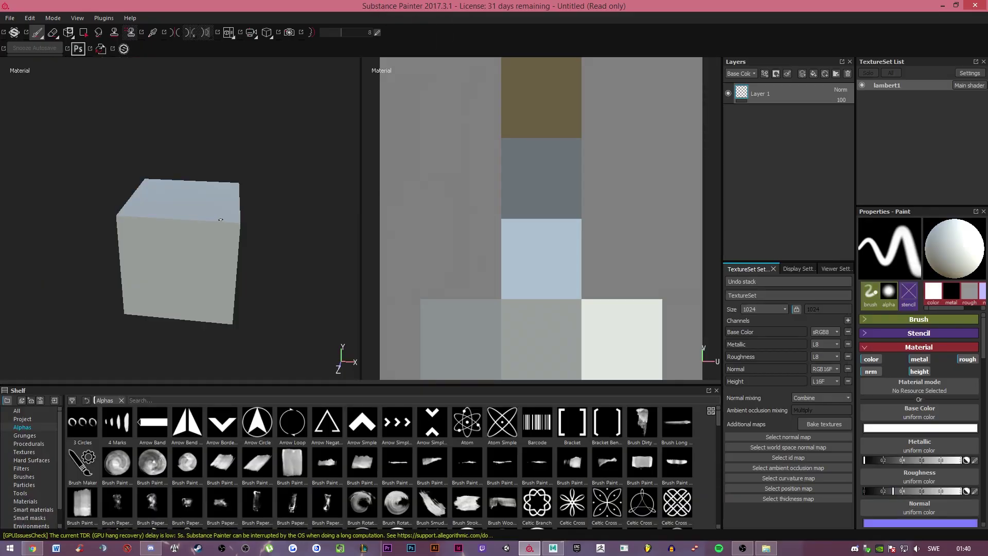
{"action": "mouse_move", "coordinate": [256, 197]}
{"action": "left_mouse_down", "text": "alt"}
{"action": "mouse_move", "coordinate": [209, 190]}
{"action": "mouse_move", "coordinate": [229, 196]}
{"action": "mouse_move", "coordinate": [474, 160]}
{"action": "mouse_move", "coordinate": [137, 199]}
{"action": "mouse_move", "coordinate": [305, 179]}
{"action": "mouse_move", "coordinate": [172, 183]}
{"action": "mouse_move", "coordinate": [209, 194]}
{"action": "mouse_move", "coordinate": [216, 232]}
{"action": "mouse_move", "coordinate": [203, 245]}
{"action": "mouse_move", "coordinate": [184, 220]}
{"action": "mouse_move", "coordinate": [284, 236]}
{"action": "mouse_move", "coordinate": [227, 236]}
{"action": "mouse_move", "coordinate": [163, 263]}
{"action": "mouse_move", "coordinate": [160, 288]}
{"action": "mouse_move", "coordinate": [165, 265]}
{"action": "left_mouse_up", "text": "alt"}
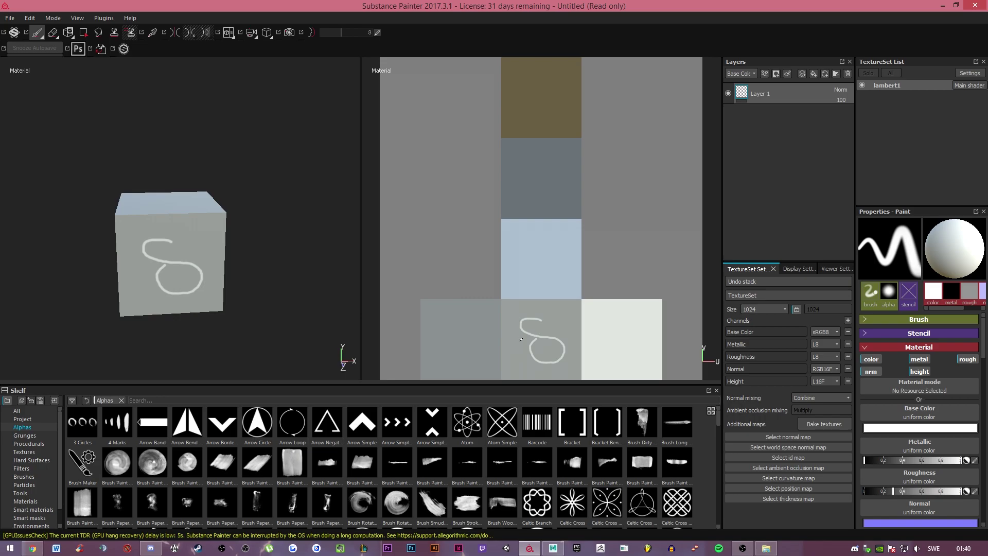
Undo the curved stroke, paint a straight line across the three lower UV faces in the 2D view, and undo it too.
{"action": "key", "text": "alt+Tab"}
{"action": "key", "text": "alt+Tab"}
{"action": "key", "text": "ctrl+z"}
{"action": "left_click_drag", "start_coordinate": [451, 343], "coordinate": [612, 339]}
{"action": "left_click_drag", "start_coordinate": [269, 269], "coordinate": [130, 240], "text": "alt"}
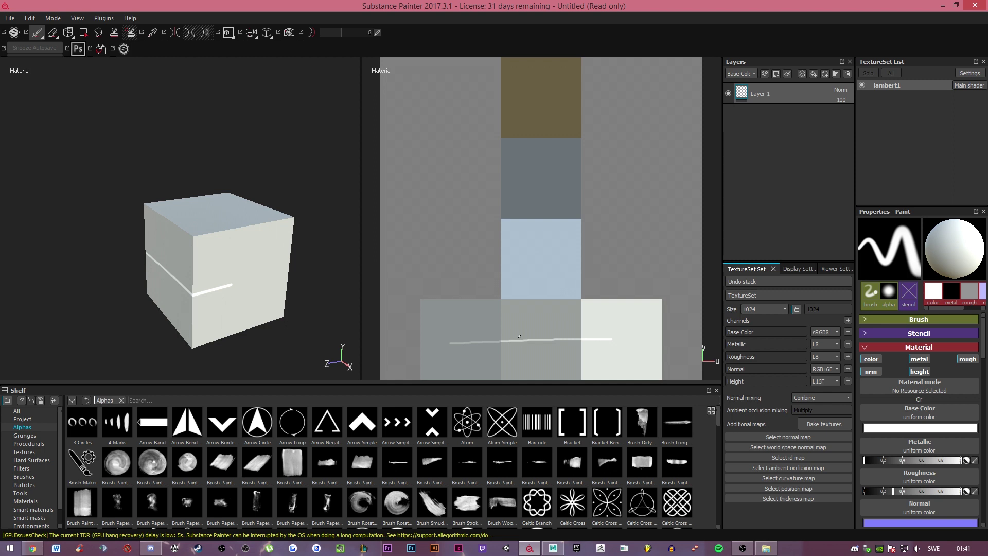
{"action": "key", "text": "ctrl+z"}
Paint a spiral on the middle lower UV face, inspect it on the cube's front, and undo it.
{"action": "mouse_move", "coordinate": [538, 344]}
{"action": "left_mouse_down"}
{"action": "mouse_move", "coordinate": [510, 357]}
{"action": "mouse_move", "coordinate": [551, 330]}
{"action": "left_mouse_up"}
{"action": "mouse_move", "coordinate": [242, 235]}
{"action": "left_mouse_down", "text": "alt"}
{"action": "mouse_move", "coordinate": [287, 235]}
{"action": "mouse_move", "coordinate": [102, 310]}
{"action": "left_mouse_up", "text": "alt"}
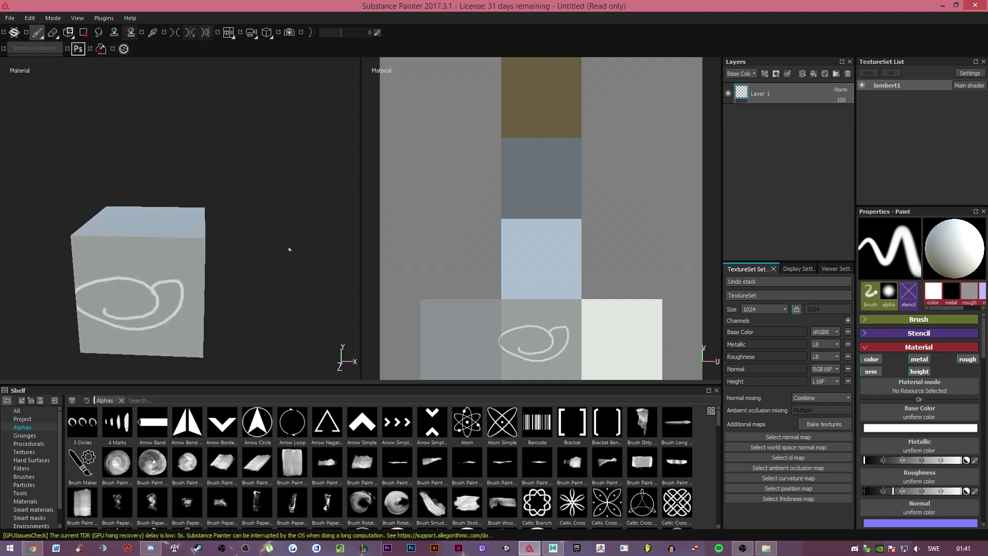
{"action": "mouse_move", "coordinate": [291, 243]}
{"action": "left_mouse_down", "text": "alt"}
{"action": "mouse_move", "coordinate": [198, 193]}
{"action": "mouse_move", "coordinate": [338, 186]}
{"action": "mouse_move", "coordinate": [289, 197]}
{"action": "mouse_move", "coordinate": [201, 202]}
{"action": "mouse_move", "coordinate": [300, 186]}
{"action": "mouse_move", "coordinate": [304, 194]}
{"action": "mouse_move", "coordinate": [194, 194]}
{"action": "left_mouse_up", "text": "alt"}
{"action": "key", "text": "ctrl+z"}
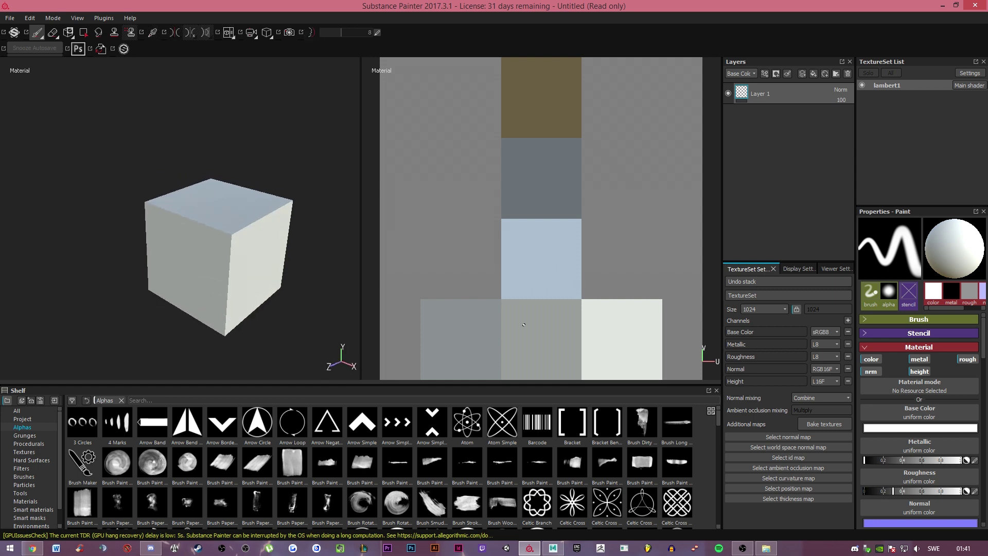
Paint a small loop on the cube's top UV face and another on the lower-left UV face, and undo both.
{"action": "left_click_drag", "start_coordinate": [348, 251], "coordinate": [289, 264], "text": "alt"}
{"action": "scroll", "coordinate": [264, 289], "scroll_direction": "down", "scroll_amount": 3}
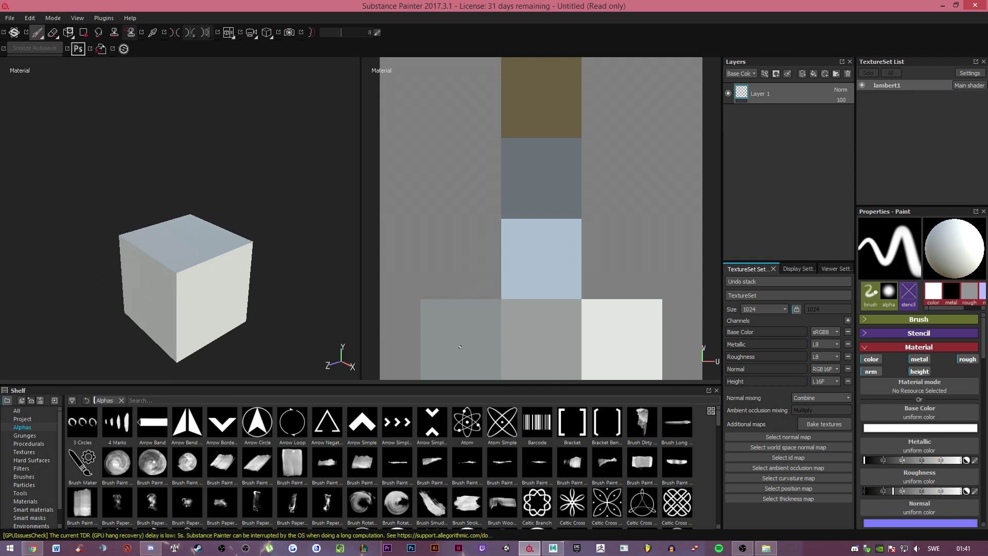
{"action": "left_click_drag", "start_coordinate": [540, 254], "coordinate": [531, 262]}
{"action": "left_click_drag", "start_coordinate": [462, 337], "coordinate": [461, 336]}
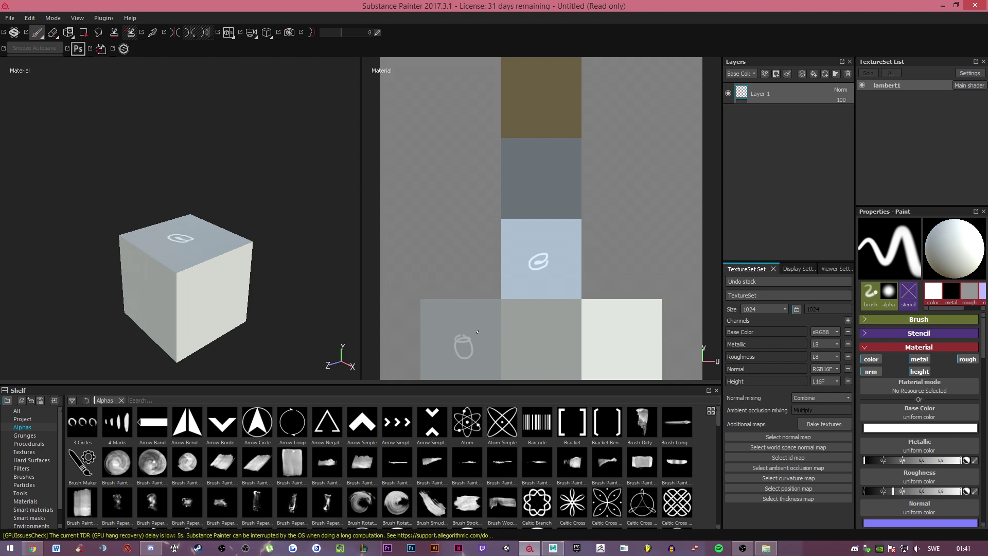
{"action": "key", "text": "ctrl+z"}
{"action": "key", "text": "ctrl+z"}
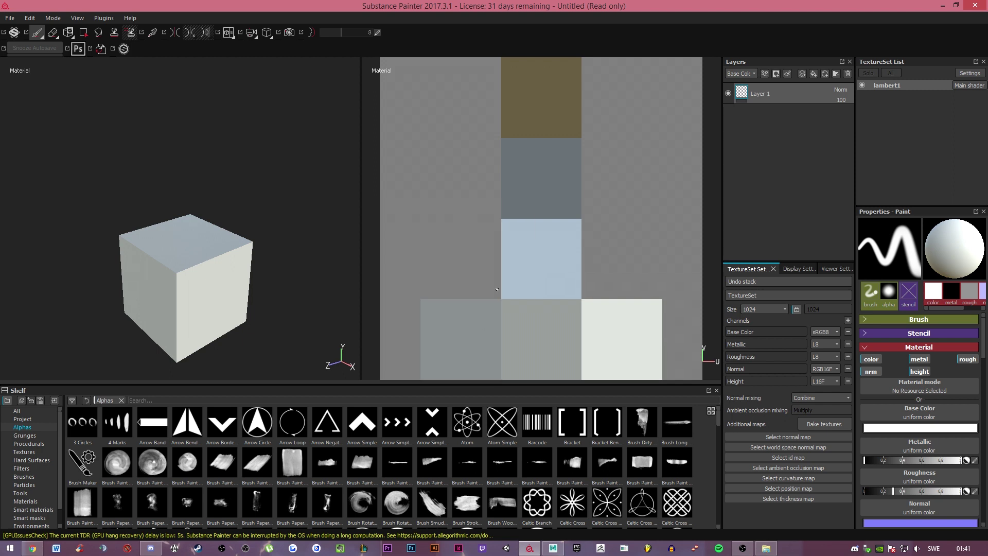
Paint one stroke in the 2D view from the lower-left UV face across the empty gap onto the cube's top face.
{"action": "mouse_move", "coordinate": [459, 353]}
{"action": "left_mouse_down"}
{"action": "mouse_move", "coordinate": [499, 280]}
{"action": "mouse_move", "coordinate": [539, 261]}
{"action": "left_mouse_up"}
{"action": "left_click_drag", "start_coordinate": [236, 280], "coordinate": [269, 271], "text": "alt"}
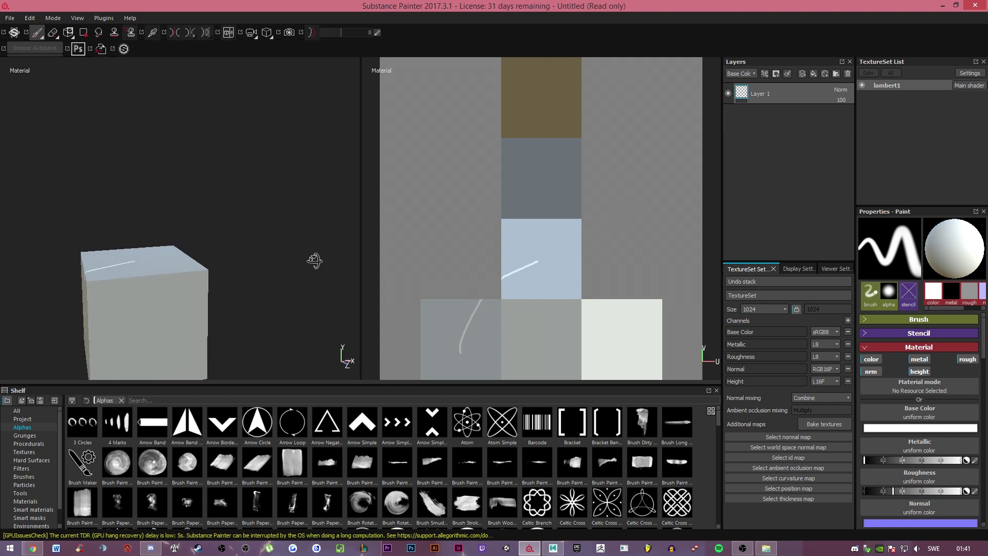
{"action": "mouse_move", "coordinate": [319, 259]}
{"action": "left_mouse_down", "text": "alt"}
{"action": "mouse_move", "coordinate": [255, 284]}
{"action": "mouse_move", "coordinate": [280, 283]}
{"action": "left_mouse_up", "text": "alt"}
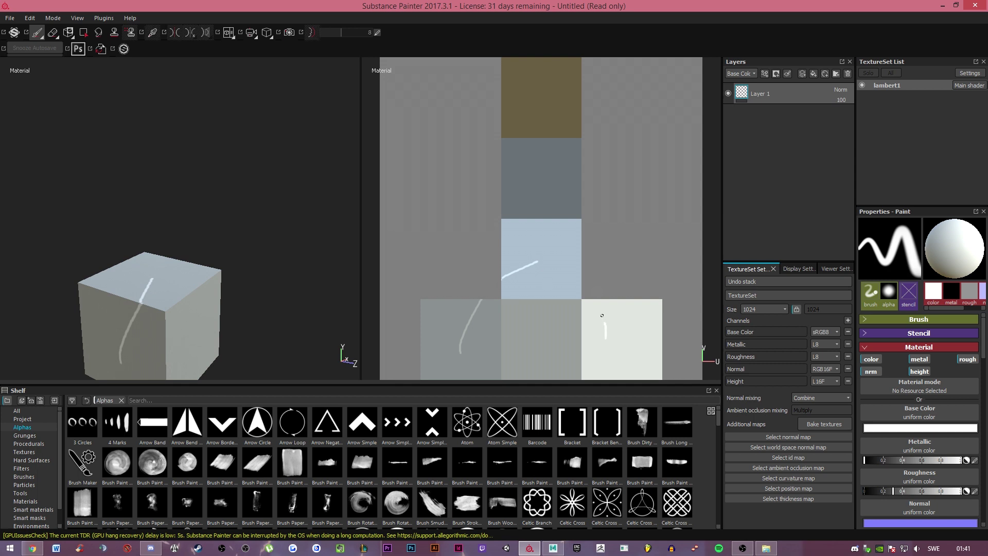
Paint a stroke in the 2D view from the top UV face to the lower-right face and inspect the shared edge on the cube.
{"action": "left_click_drag", "start_coordinate": [549, 265], "coordinate": [607, 337]}
{"action": "left_click_drag", "start_coordinate": [247, 222], "coordinate": [62, 199], "text": "alt"}
{"action": "scroll", "coordinate": [62, 199], "scroll_direction": "down", "scroll_amount": 2}
{"action": "scroll", "coordinate": [246, 312], "scroll_direction": "up", "scroll_amount": 4}
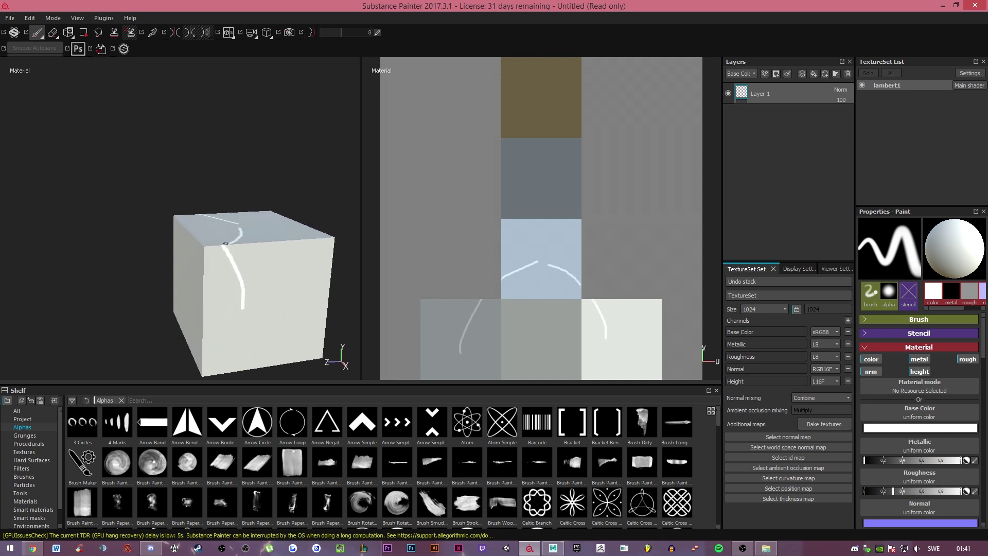
{"action": "left_click_drag", "start_coordinate": [224, 242], "coordinate": [260, 279], "text": "alt"}
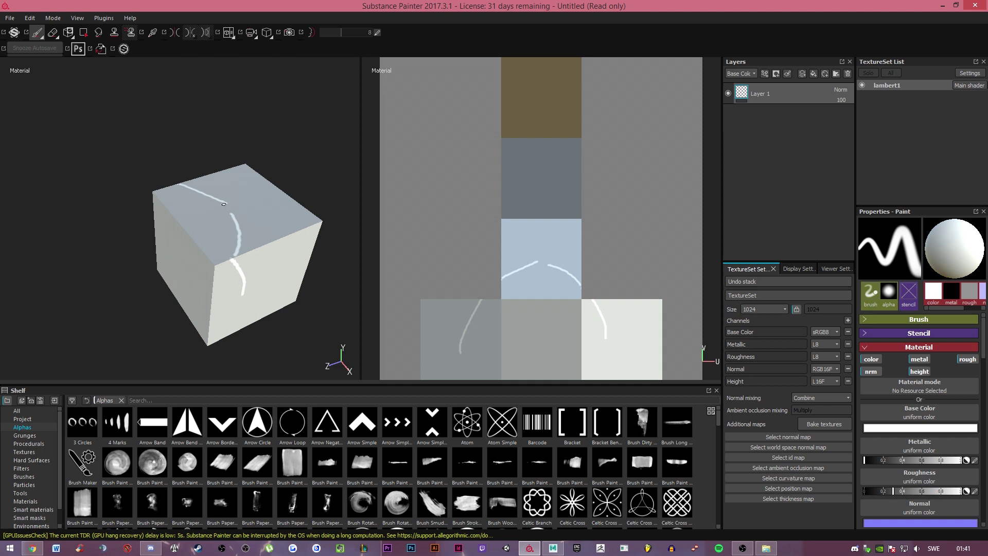
{"action": "left_click_drag", "start_coordinate": [215, 214], "coordinate": [159, 339], "text": "alt"}
{"action": "left_click_drag", "start_coordinate": [209, 238], "coordinate": [320, 304], "text": "alt"}
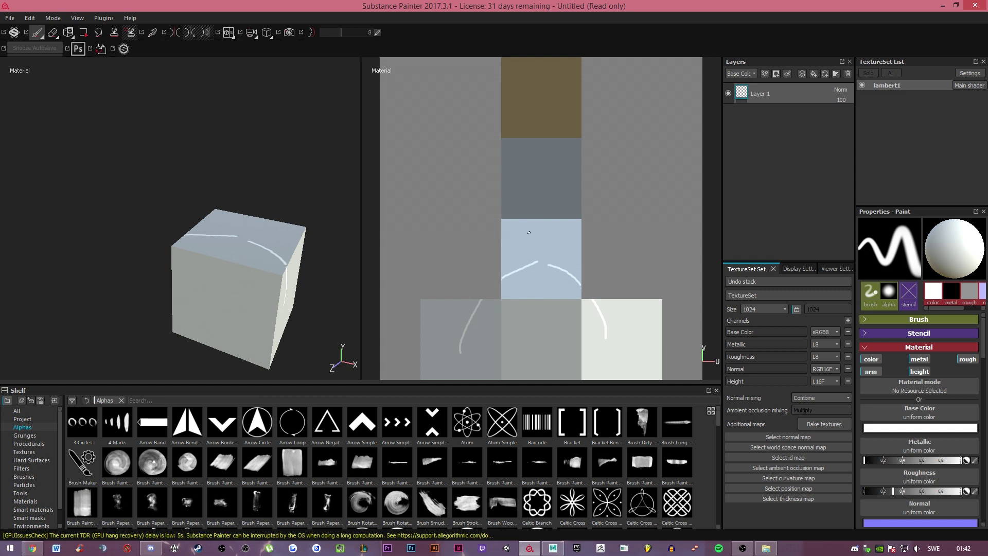
Handwrite a short name on the UV face directly above the cube's top face and check its orientation on the cube.
{"action": "mouse_move", "coordinate": [527, 165]}
{"action": "left_mouse_down"}
{"action": "mouse_move", "coordinate": [512, 183]}
{"action": "mouse_move", "coordinate": [541, 168]}
{"action": "mouse_move", "coordinate": [563, 171]}
{"action": "left_mouse_up"}
{"action": "mouse_move", "coordinate": [299, 216]}
{"action": "left_mouse_down", "text": "alt"}
{"action": "mouse_move", "coordinate": [261, 203]}
{"action": "mouse_move", "coordinate": [327, 208]}
{"action": "mouse_move", "coordinate": [227, 248]}
{"action": "mouse_move", "coordinate": [277, 281]}
{"action": "mouse_move", "coordinate": [298, 261]}
{"action": "mouse_move", "coordinate": [174, 256]}
{"action": "mouse_move", "coordinate": [265, 216]}
{"action": "mouse_move", "coordinate": [207, 228]}
{"action": "left_mouse_up", "text": "alt"}
{"action": "scroll", "coordinate": [257, 265], "scroll_direction": "down", "scroll_amount": 3}
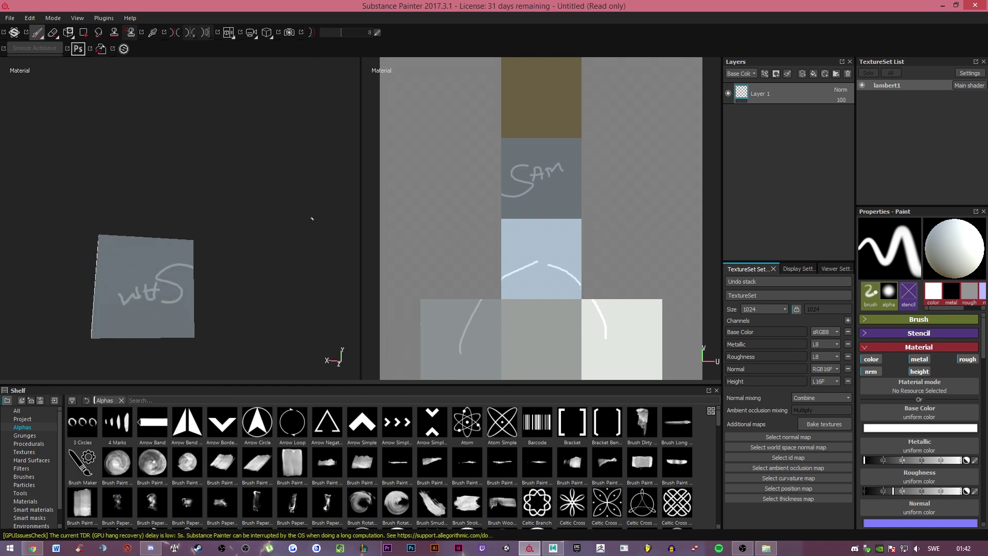
{"action": "left_click_drag", "start_coordinate": [273, 210], "coordinate": [277, 230], "text": "alt"}
{"action": "left_click_drag", "start_coordinate": [276, 266], "coordinate": [185, 221], "text": "alt"}
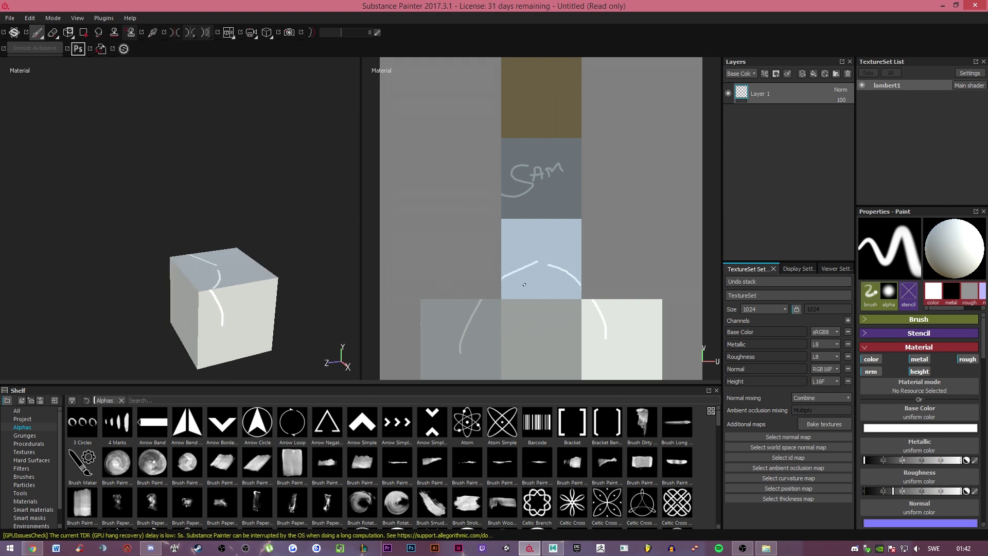
Inspect the handwritten name's orientation on the cube from several sides in the 3D view.
{"action": "mouse_move", "coordinate": [163, 266]}
{"action": "left_mouse_down", "text": "alt"}
{"action": "mouse_move", "coordinate": [237, 266]}
{"action": "mouse_move", "coordinate": [141, 263]}
{"action": "mouse_move", "coordinate": [322, 259]}
{"action": "mouse_move", "coordinate": [146, 276]}
{"action": "mouse_move", "coordinate": [167, 283]}
{"action": "mouse_move", "coordinate": [104, 277]}
{"action": "mouse_move", "coordinate": [183, 276]}
{"action": "mouse_move", "coordinate": [147, 246]}
{"action": "left_mouse_up", "text": "alt"}
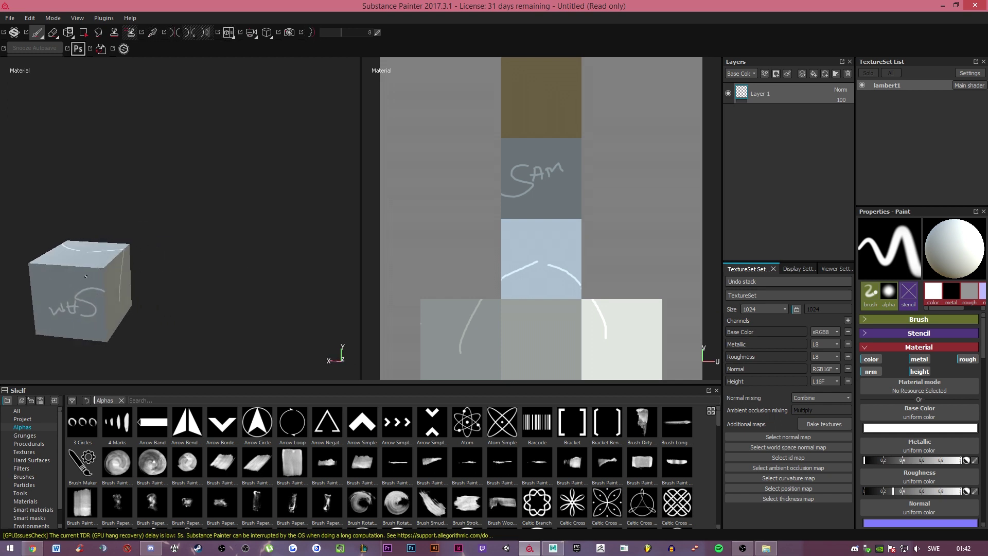
{"action": "mouse_move", "coordinate": [98, 274]}
{"action": "left_mouse_down", "text": "alt"}
{"action": "mouse_move", "coordinate": [242, 252]}
{"action": "mouse_move", "coordinate": [227, 268]}
{"action": "mouse_move", "coordinate": [187, 260]}
{"action": "mouse_move", "coordinate": [283, 269]}
{"action": "mouse_move", "coordinate": [154, 273]}
{"action": "mouse_move", "coordinate": [195, 273]}
{"action": "mouse_move", "coordinate": [316, 217]}
{"action": "mouse_move", "coordinate": [210, 277]}
{"action": "mouse_move", "coordinate": [212, 331]}
{"action": "left_mouse_up", "text": "alt"}
{"action": "middle_click_drag", "start_coordinate": [211, 309], "coordinate": [210, 214], "text": "alt"}
{"action": "left_click_drag", "start_coordinate": [210, 214], "coordinate": [221, 260], "text": "alt"}
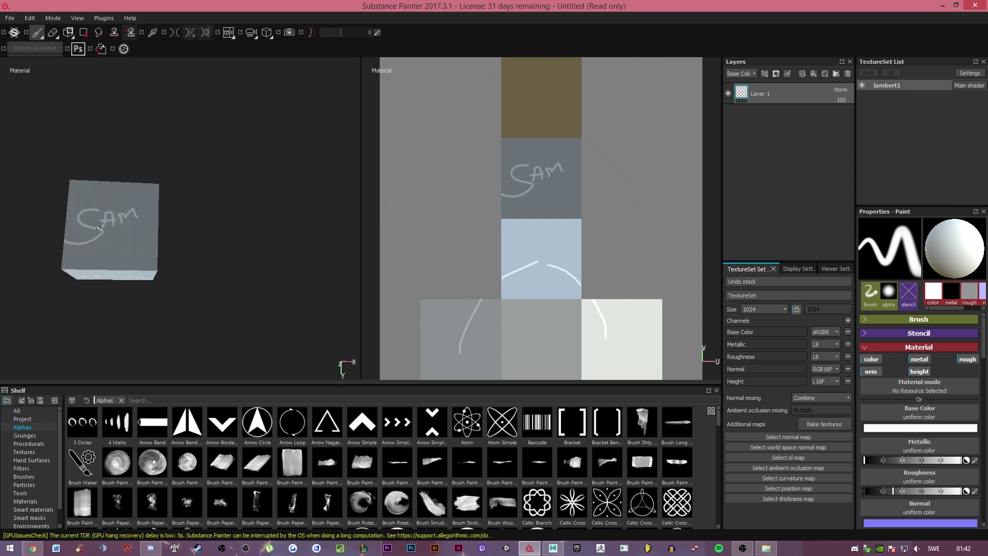
{"action": "mouse_move", "coordinate": [88, 257]}
{"action": "left_mouse_down"}
{"action": "mouse_move", "coordinate": [123, 240]}
{"action": "mouse_move", "coordinate": [129, 258]}
{"action": "mouse_move", "coordinate": [120, 266]}
{"action": "mouse_move", "coordinate": [145, 254]}
{"action": "left_mouse_up"}
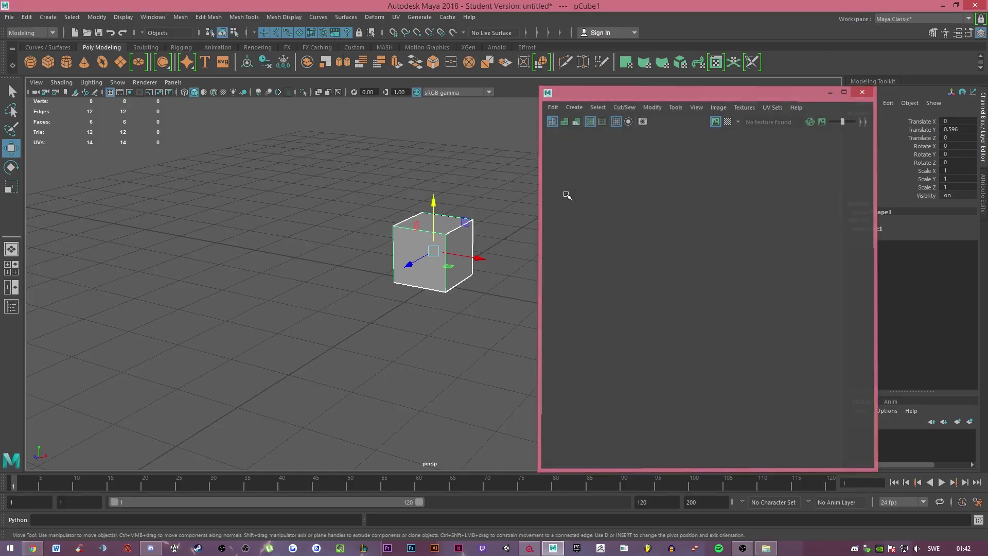
Switch to Maya, reopen the UV Editor on the cube's layout and close the UV Toolkit.
{"action": "left_click", "coordinate": [582, 273]}
{"action": "left_click", "coordinate": [446, 250]}
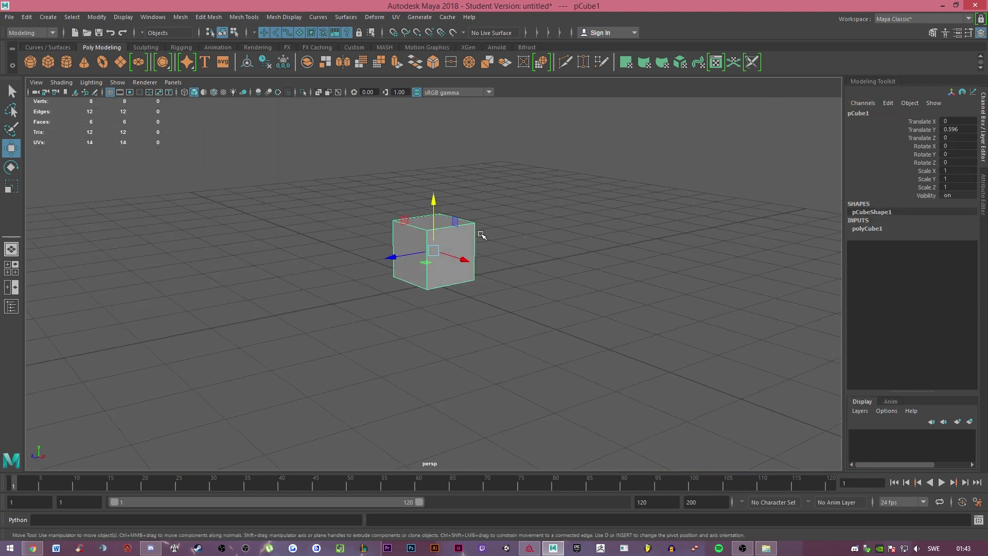
{"action": "key", "text": "q"}
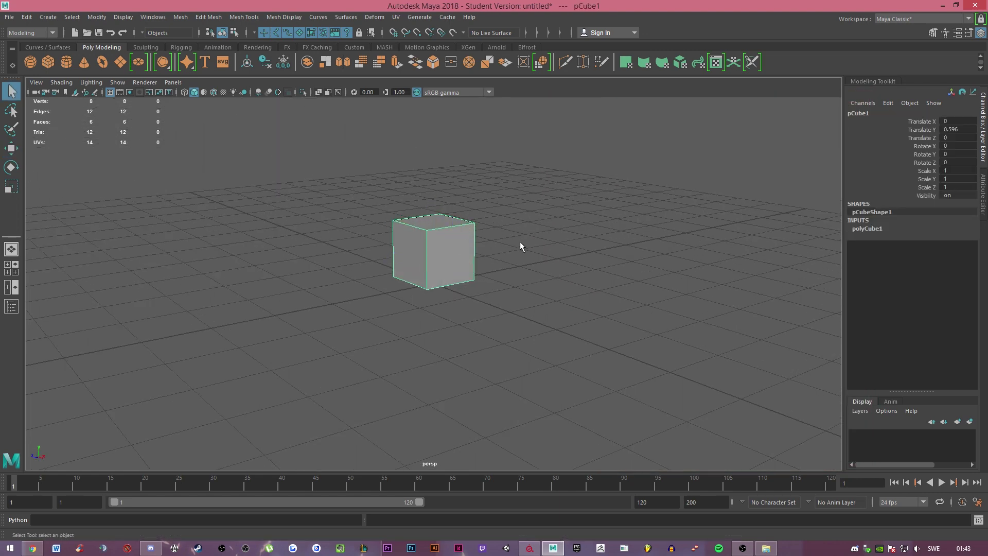
{"action": "left_click_drag", "start_coordinate": [442, 247], "coordinate": [560, 203], "text": "alt"}
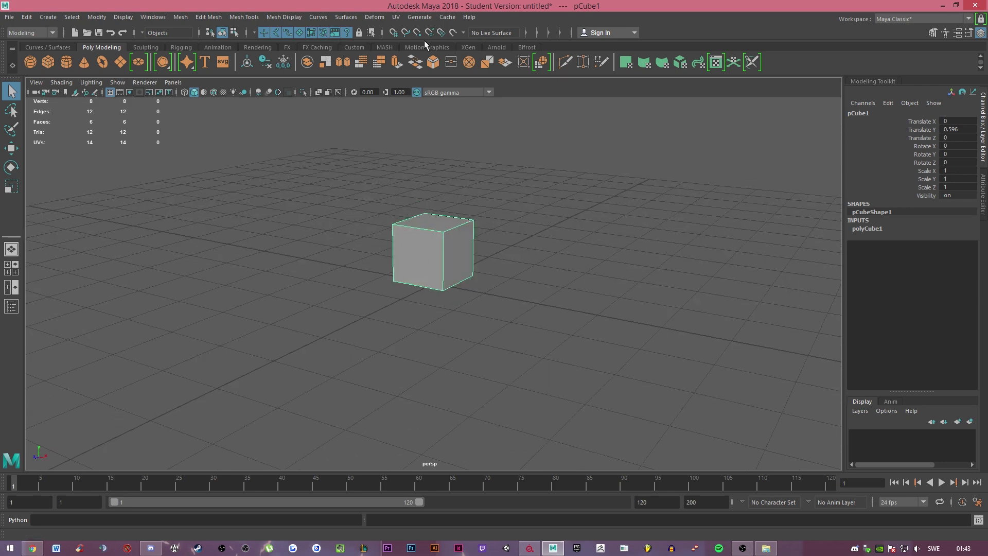
{"action": "left_click", "coordinate": [396, 17]}
{"action": "left_click", "coordinate": [411, 36]}
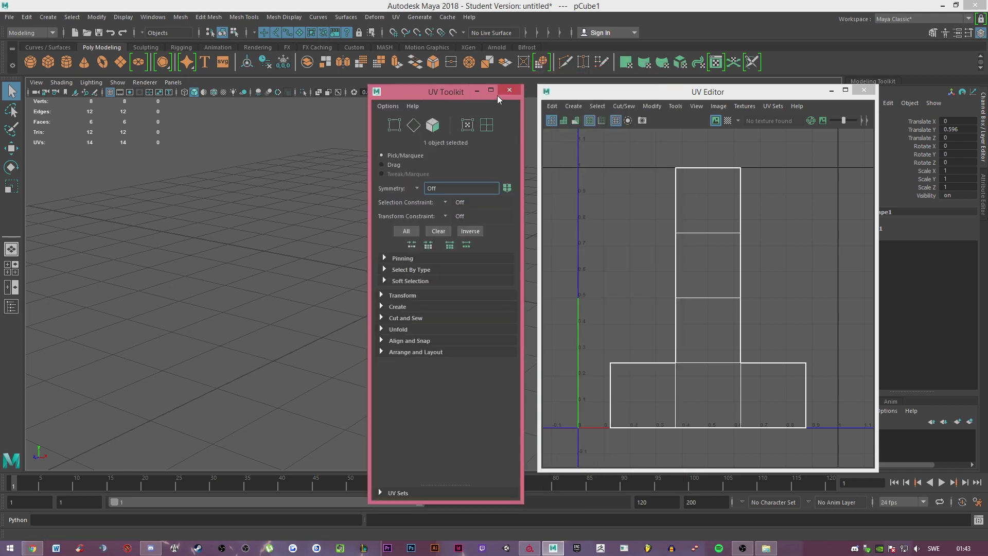
{"action": "left_click", "coordinate": [510, 90]}
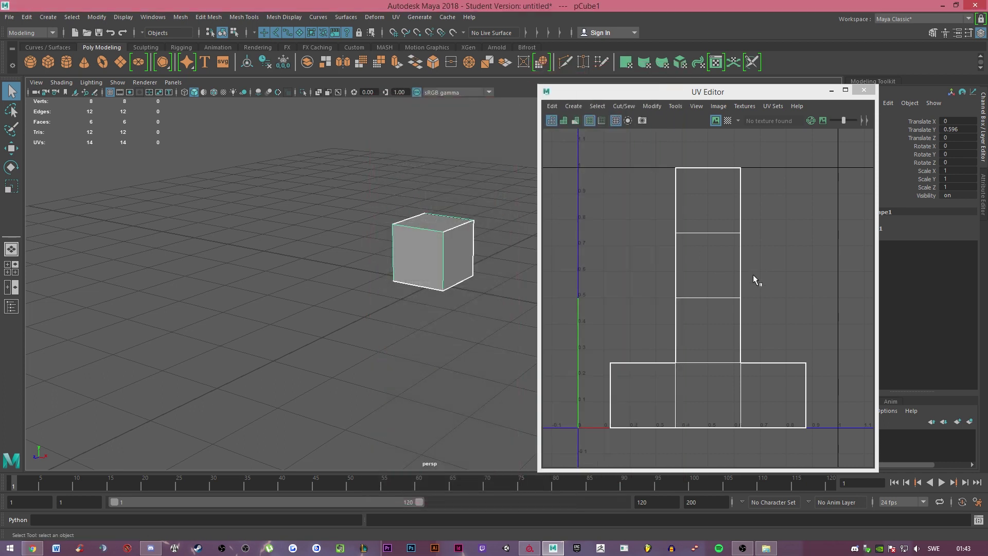
{"action": "scroll", "coordinate": [743, 278], "scroll_direction": "down", "scroll_amount": 5}
{"action": "scroll", "coordinate": [742, 280], "scroll_direction": "up", "scroll_amount": 5}
{"action": "scroll", "coordinate": [751, 283], "scroll_direction": "down", "scroll_amount": 1}
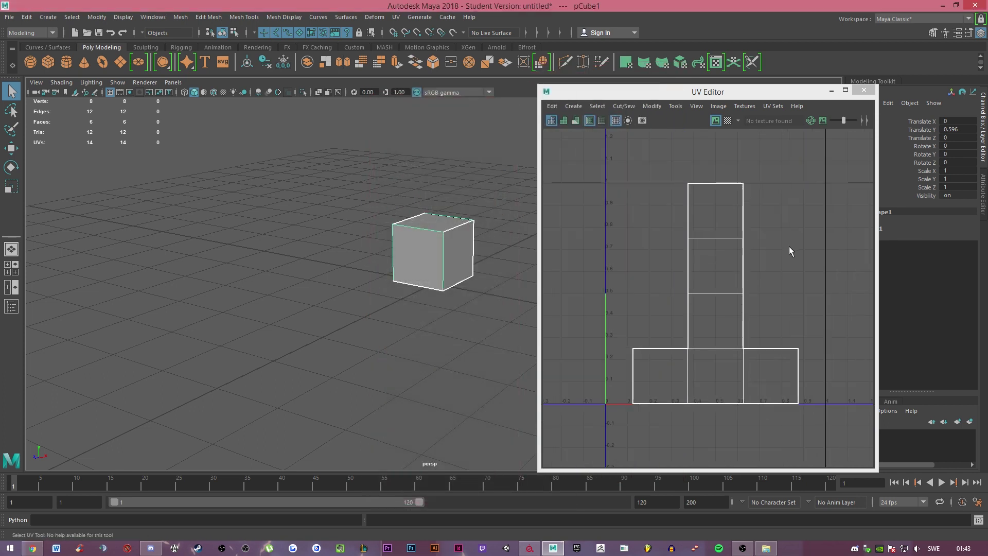
{"action": "left_click", "coordinate": [716, 118]}
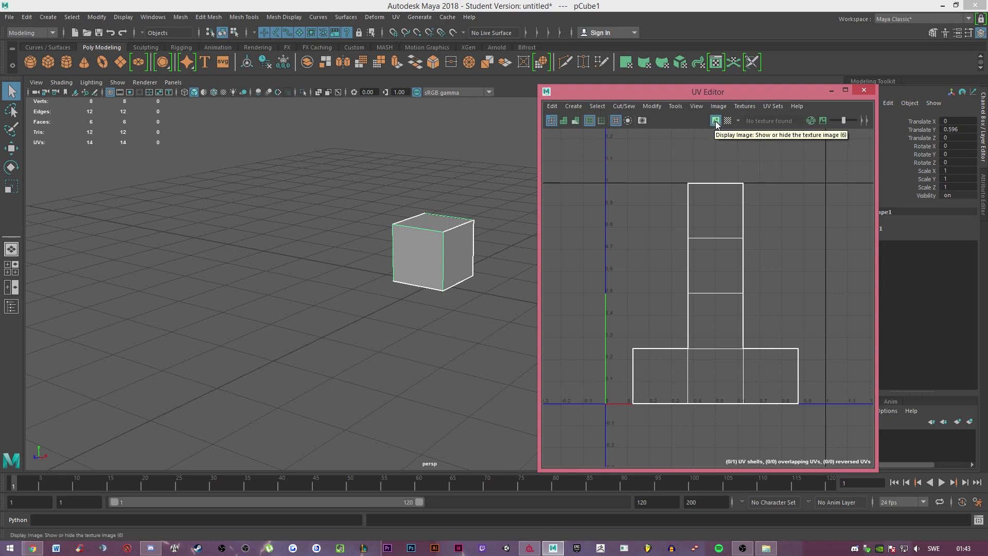
Assign a new Lambert material to the cube and connect a File texture to its color.
{"action": "left_click_drag", "start_coordinate": [426, 192], "coordinate": [409, 244], "text": "alt"}
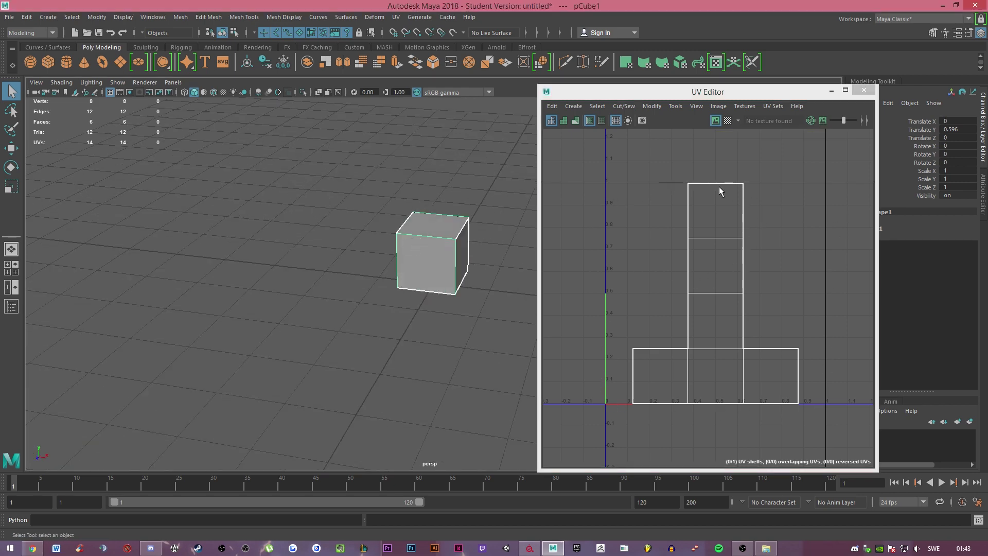
{"action": "right_click_drag", "start_coordinate": [441, 241], "coordinate": [530, 474]}
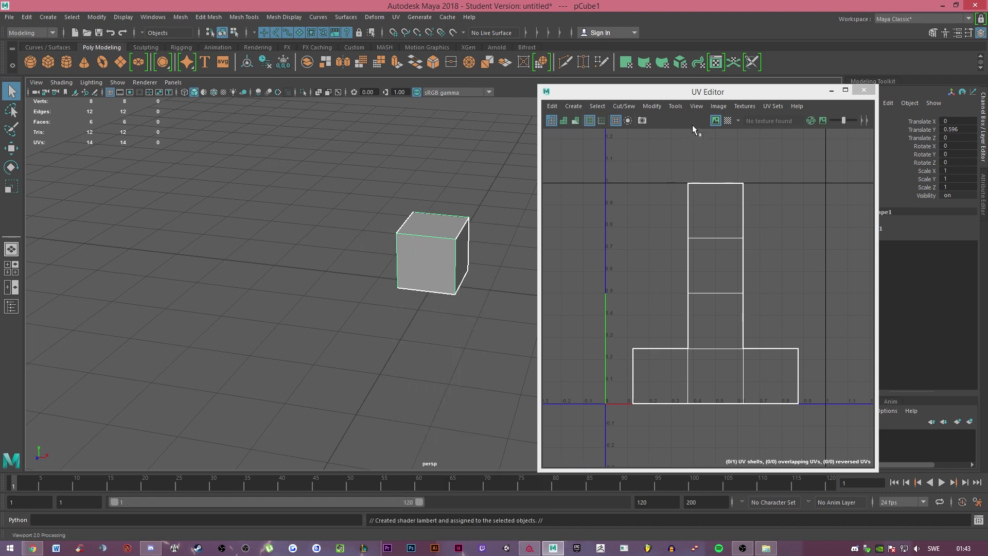
{"action": "left_click_drag", "start_coordinate": [708, 93], "coordinate": [537, 86]}
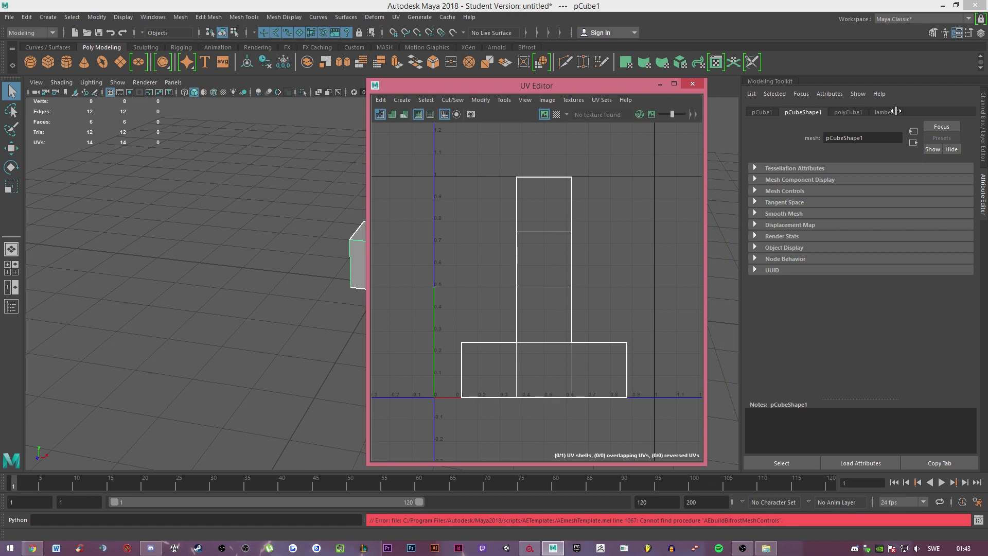
{"action": "left_click", "coordinate": [887, 112]}
{"action": "left_click", "coordinate": [956, 228]}
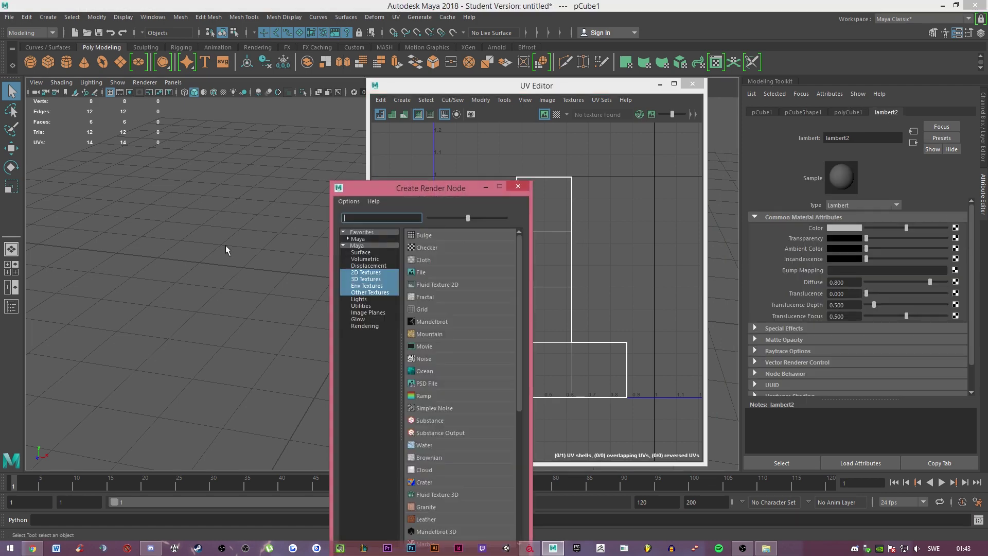
{"action": "left_click", "coordinate": [432, 283]}
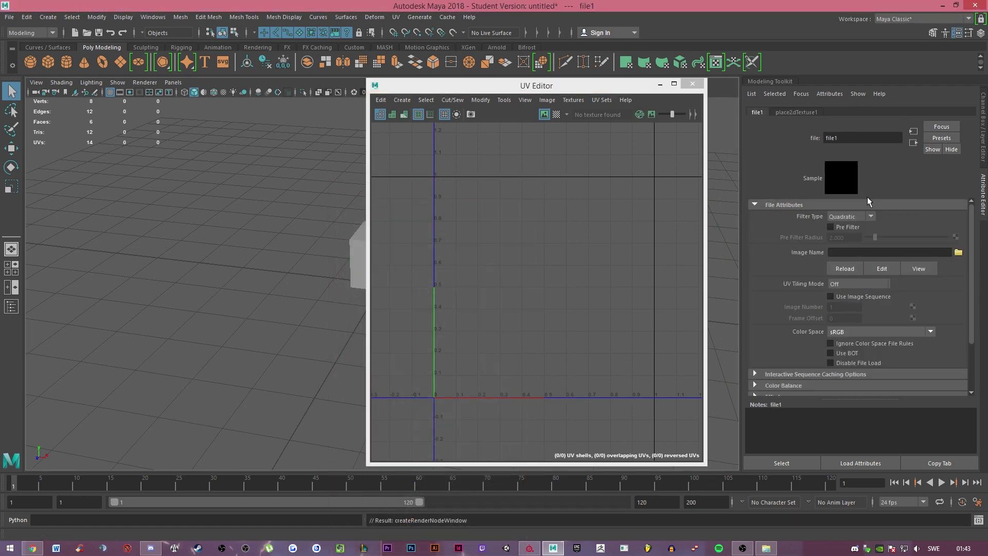
Load the JPG photo from the Desktop as the file texture's image.
{"action": "left_click", "coordinate": [958, 252]}
{"action": "left_click", "coordinate": [146, 201]}
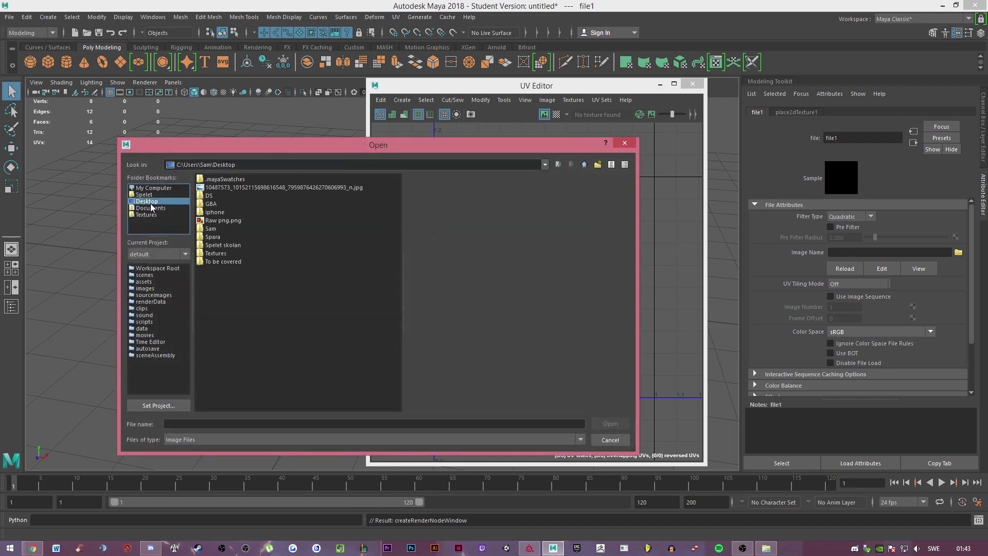
{"action": "double_click", "coordinate": [312, 188]}
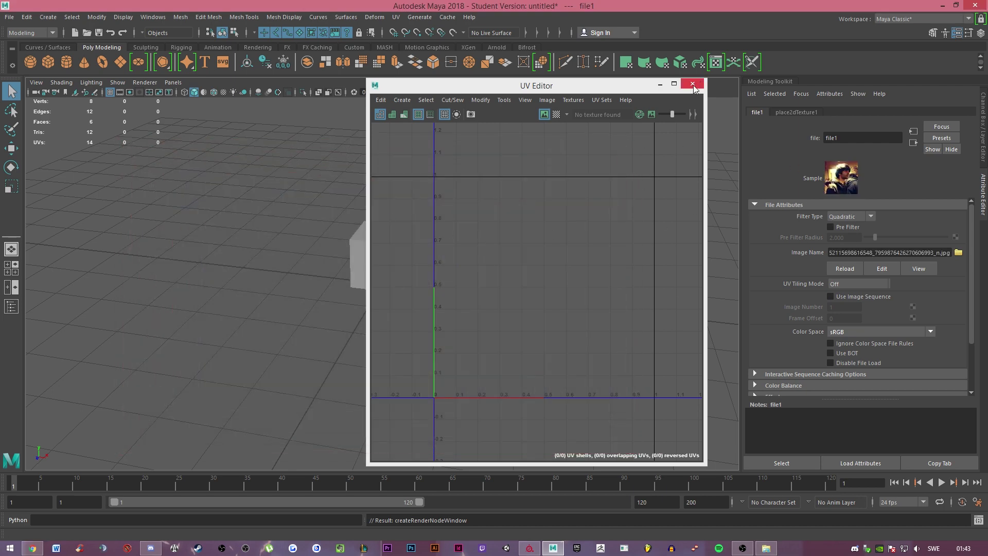
Close the UV Editor, select the cube and turn on textured shading in the viewport.
{"action": "left_click", "coordinate": [693, 85]}
{"action": "left_click", "coordinate": [392, 237]}
{"action": "key", "text": "6"}
{"action": "left_click_drag", "start_coordinate": [393, 236], "coordinate": [478, 238], "text": "alt"}
Reopen the UV Editor and toggle the photo's display behind the cube's UV layout off and on.
{"action": "left_click", "coordinate": [395, 17]}
{"action": "left_click", "coordinate": [416, 41]}
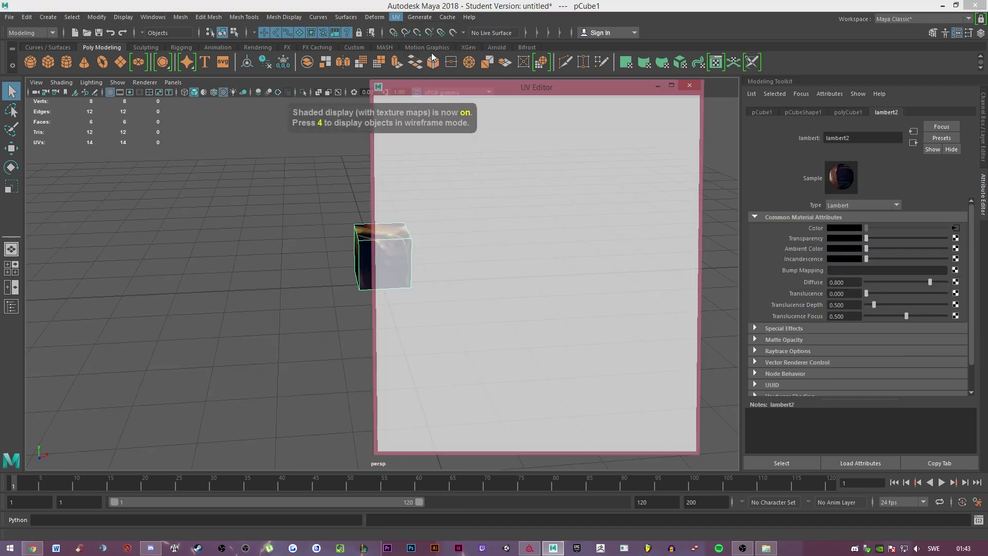
{"action": "left_click", "coordinate": [545, 114]}
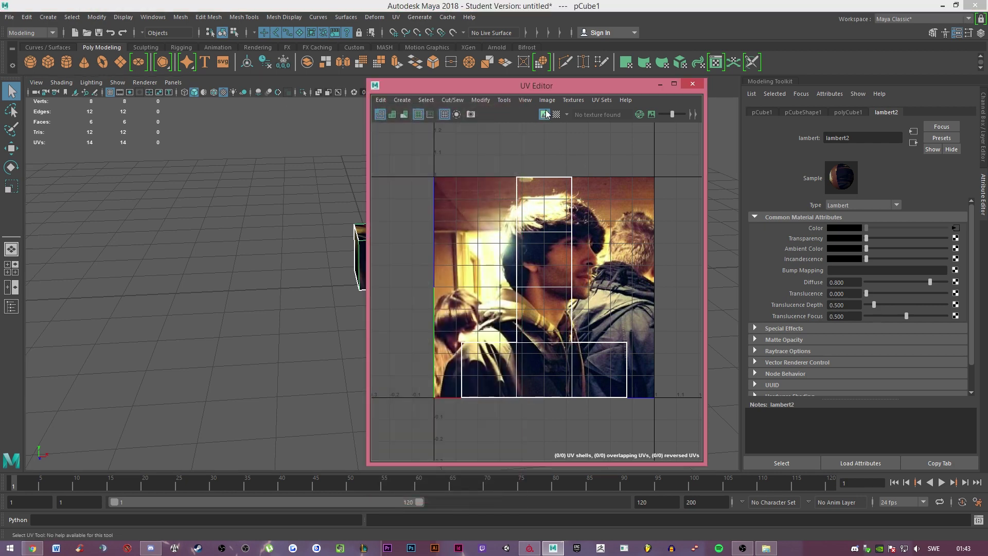
{"action": "left_click", "coordinate": [546, 114]}
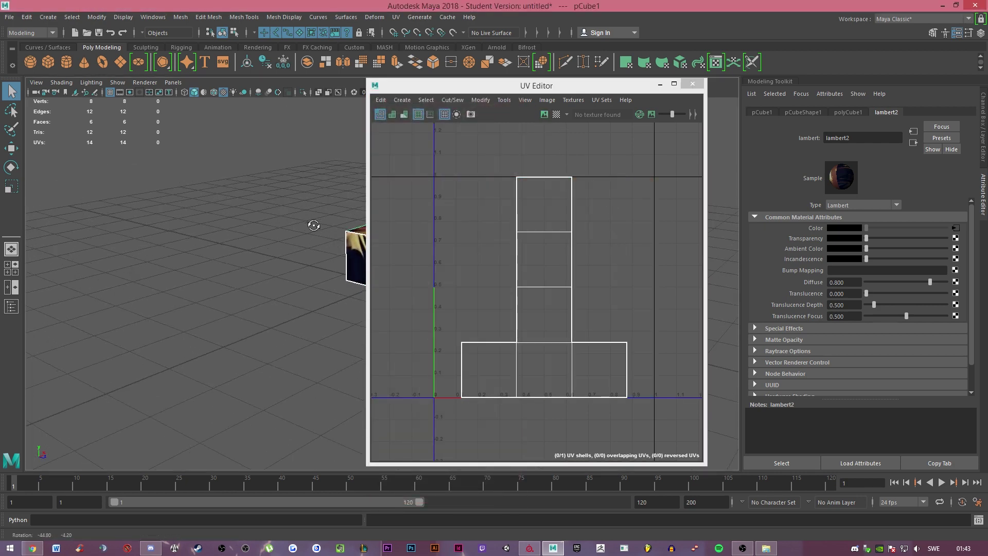
{"action": "key", "text": "f"}
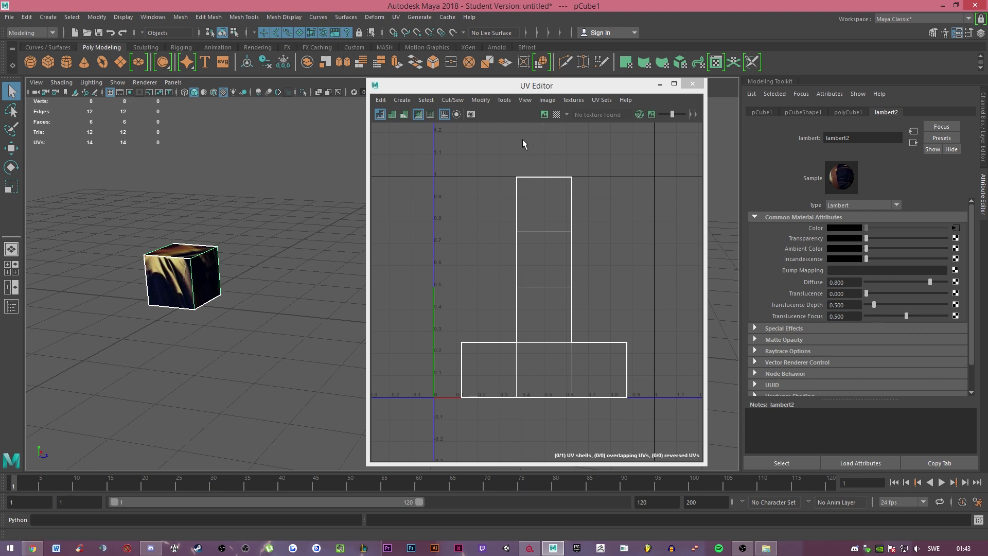
{"action": "left_click", "coordinate": [544, 114]}
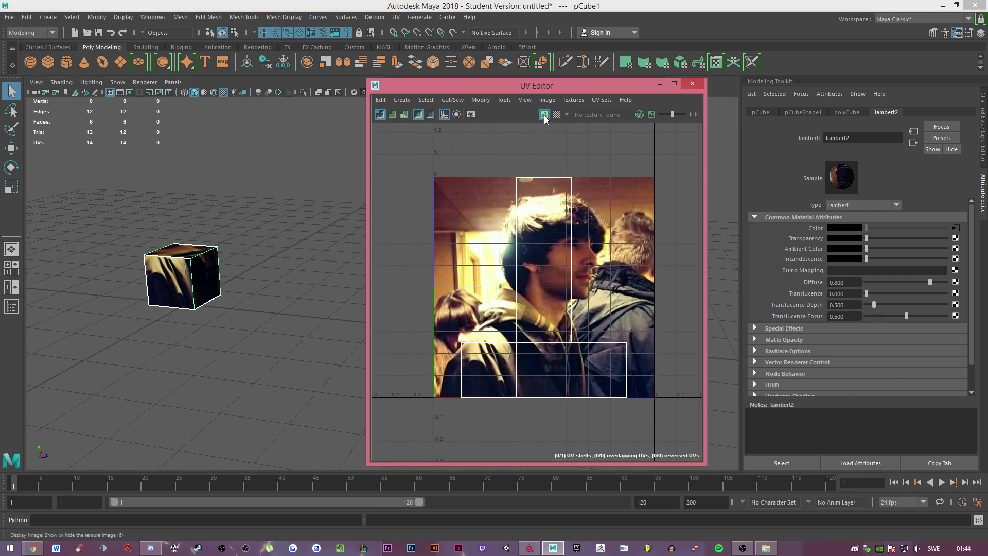
Select all the cube's UVs and move them slightly up and left over the photo.
{"action": "right_click_drag", "start_coordinate": [473, 201], "coordinate": [419, 178]}
{"action": "left_click_drag", "start_coordinate": [418, 165], "coordinate": [612, 397]}
{"action": "left_click_drag", "start_coordinate": [232, 288], "coordinate": [309, 242], "text": "alt"}
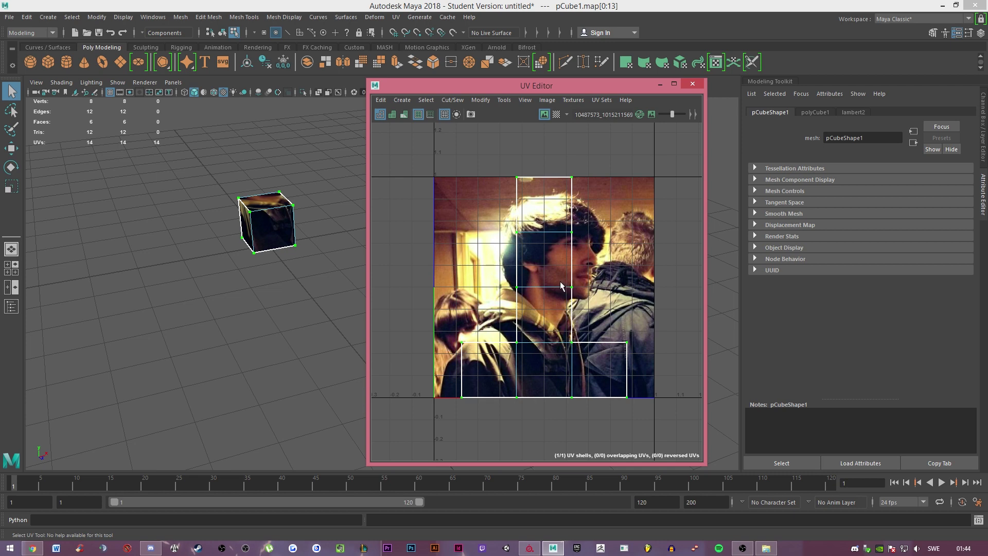
{"action": "key", "text": "w"}
{"action": "mouse_move", "coordinate": [547, 291]}
{"action": "left_mouse_down"}
{"action": "mouse_move", "coordinate": [573, 293]}
{"action": "mouse_move", "coordinate": [556, 329]}
{"action": "mouse_move", "coordinate": [558, 278]}
{"action": "mouse_move", "coordinate": [616, 292]}
{"action": "mouse_move", "coordinate": [564, 294]}
{"action": "mouse_move", "coordinate": [609, 309]}
{"action": "mouse_move", "coordinate": [596, 284]}
{"action": "mouse_move", "coordinate": [544, 282]}
{"action": "left_mouse_up"}
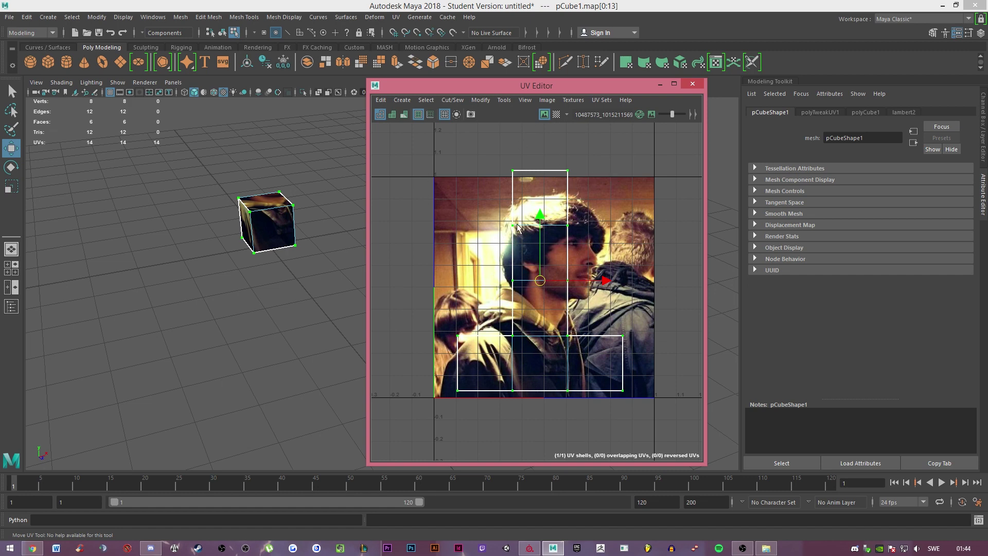
Undo the UV move and the photo material assignment on the cube.
{"action": "left_click", "coordinate": [256, 243]}
{"action": "key", "text": "ctrl+z"}
{"action": "key", "text": "ctrl+z"}
{"action": "key", "text": "ctrl+z"}
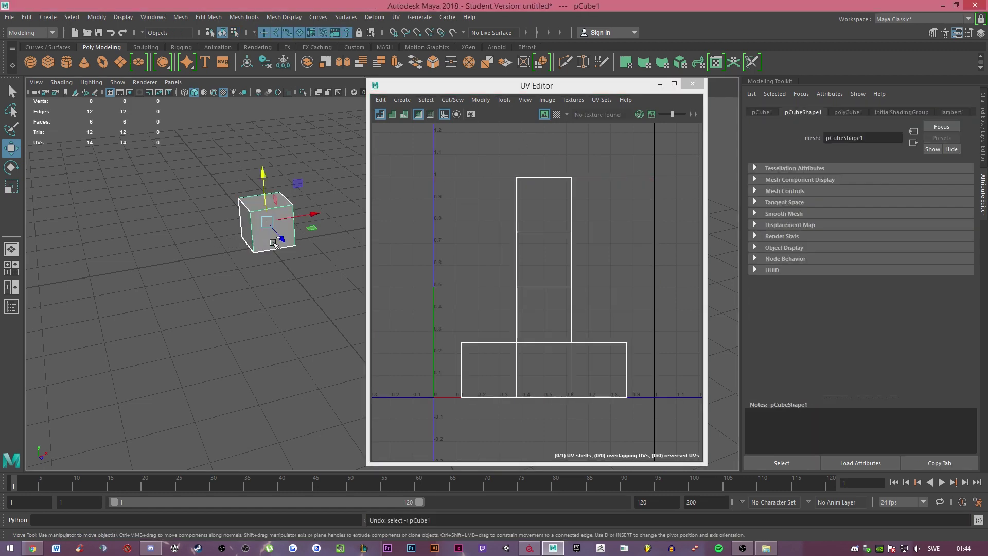
{"action": "key", "text": "ctrl+z"}
Select the cube, switch the UV Editor to UV component selection and select all of its UVs.
{"action": "left_click", "coordinate": [276, 220]}
{"action": "left_click", "coordinate": [521, 236]}
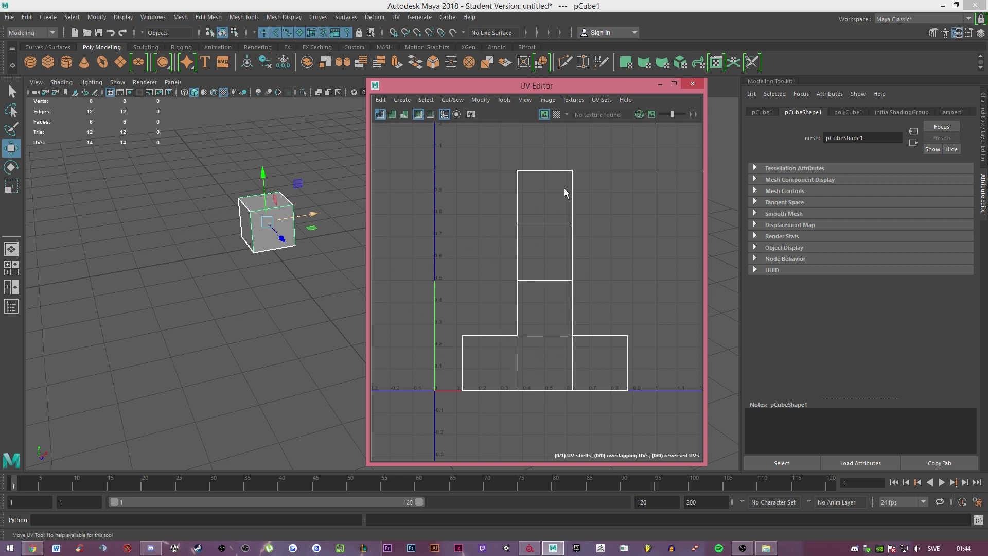
{"action": "right_click", "coordinate": [610, 193]}
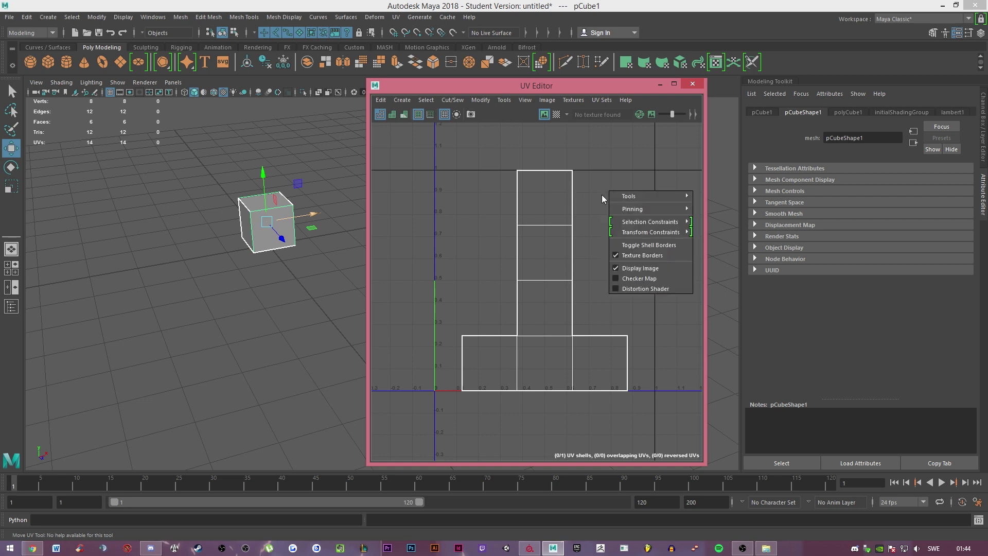
{"action": "right_click", "coordinate": [482, 194]}
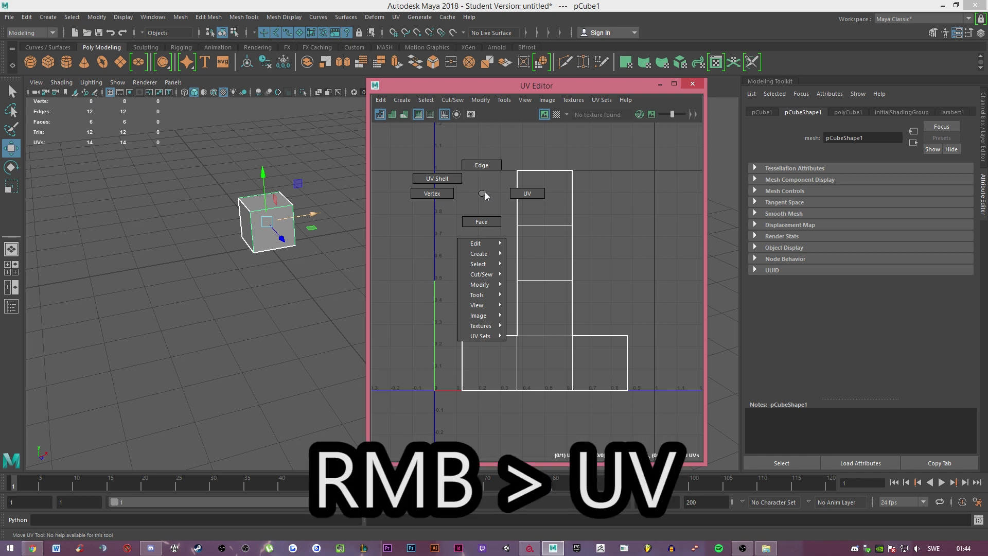
{"action": "right_click_drag", "start_coordinate": [486, 194], "coordinate": [519, 195]}
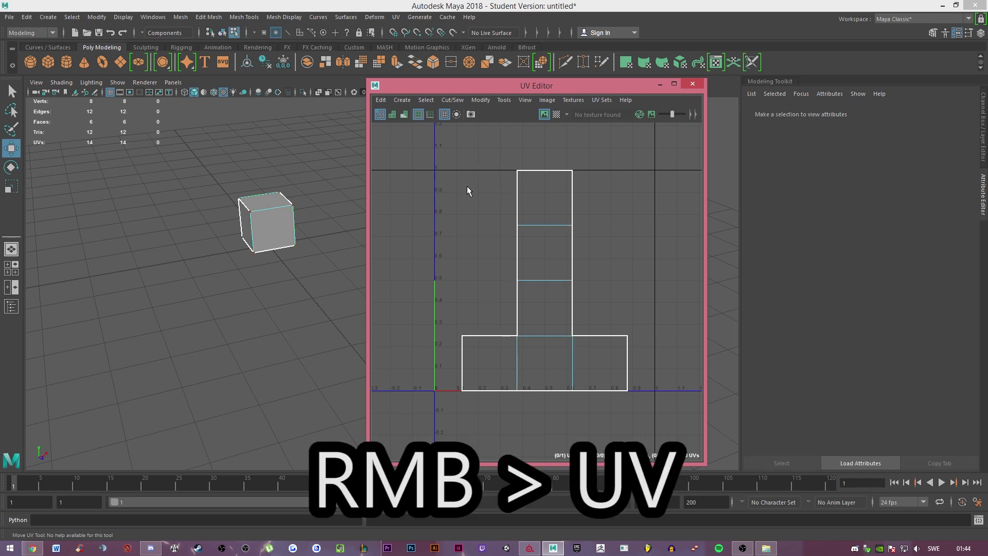
{"action": "left_click_drag", "start_coordinate": [399, 154], "coordinate": [678, 432]}
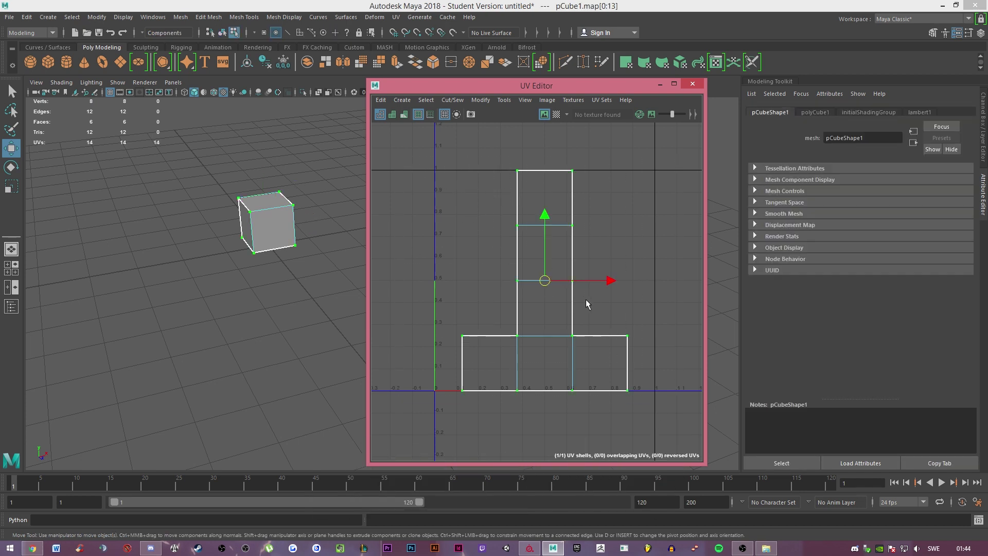
Review the UV commands offered for the selected UVs in the UV Editor and in the 3D viewport.
{"action": "right_click", "coordinate": [627, 222], "text": "shift"}
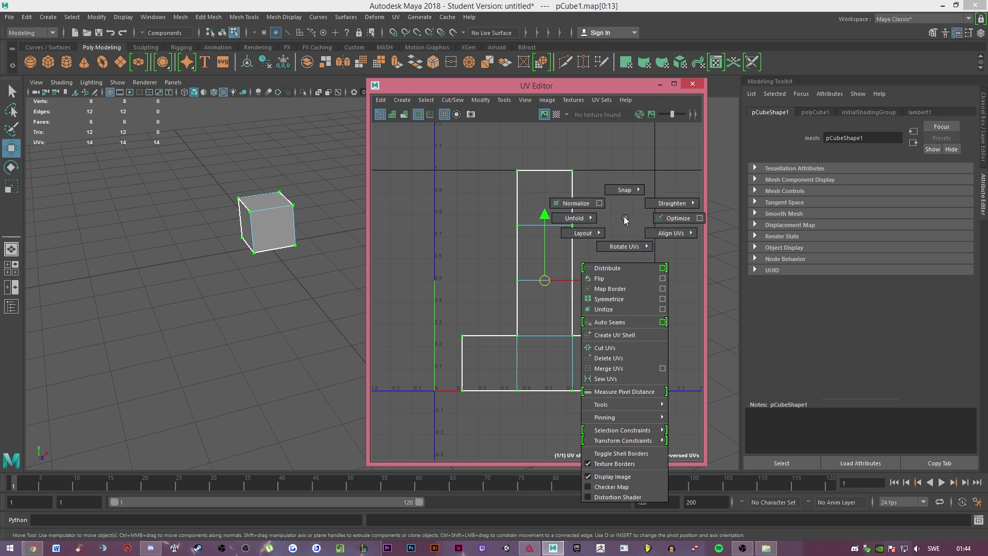
{"action": "right_click", "coordinate": [294, 170], "text": "shift"}
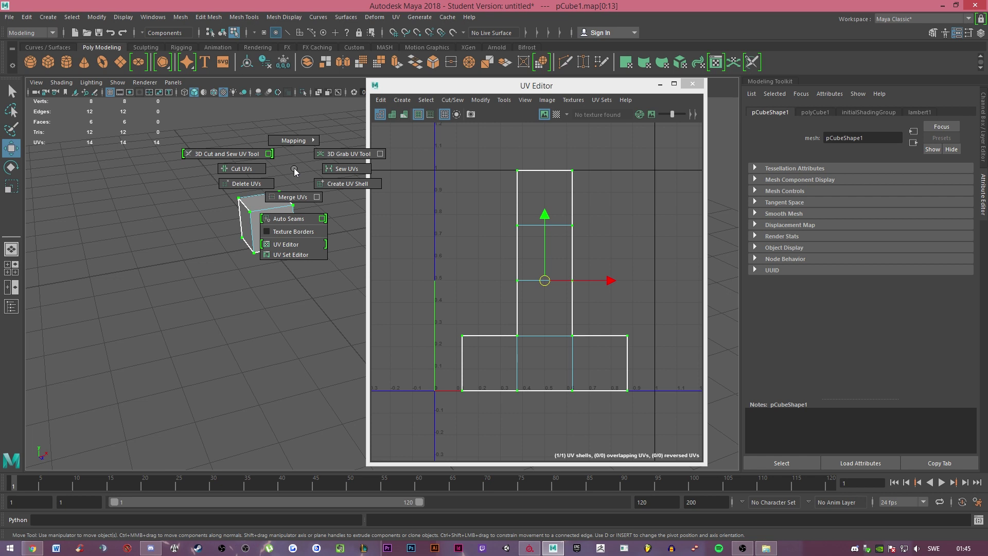
{"action": "left_click", "coordinate": [294, 170]}
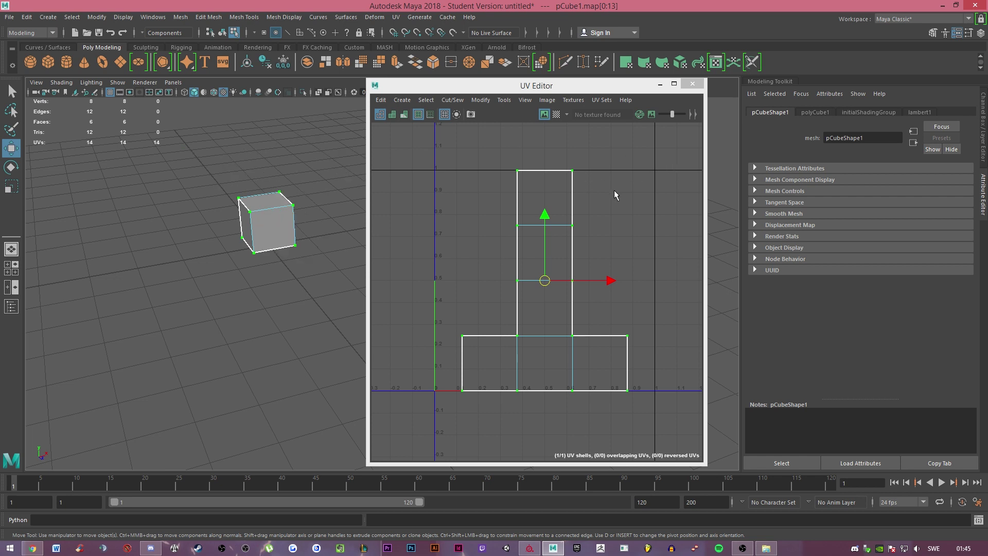
{"action": "right_click", "coordinate": [633, 190], "text": "shift"}
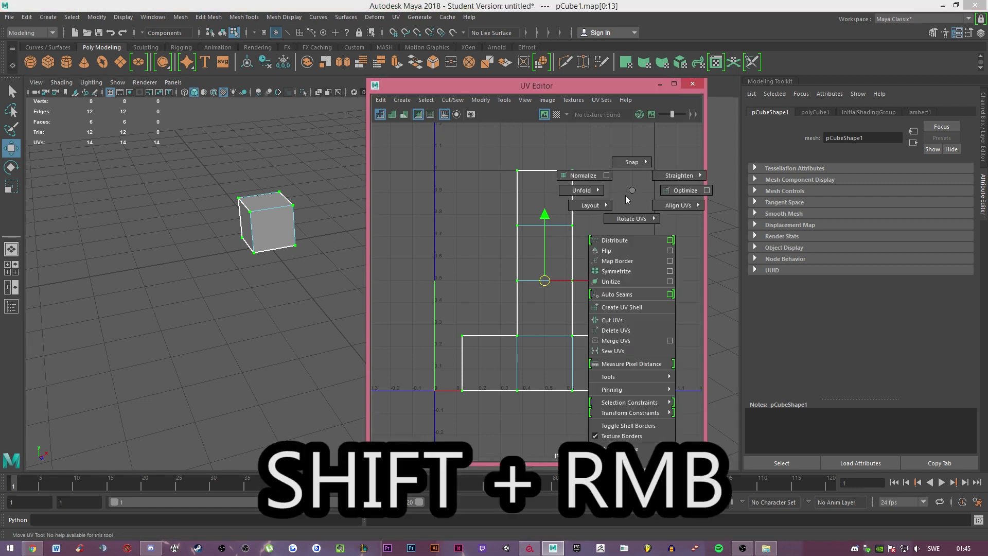
{"action": "right_click_drag", "start_coordinate": [623, 201], "coordinate": [544, 195], "text": "shift"}
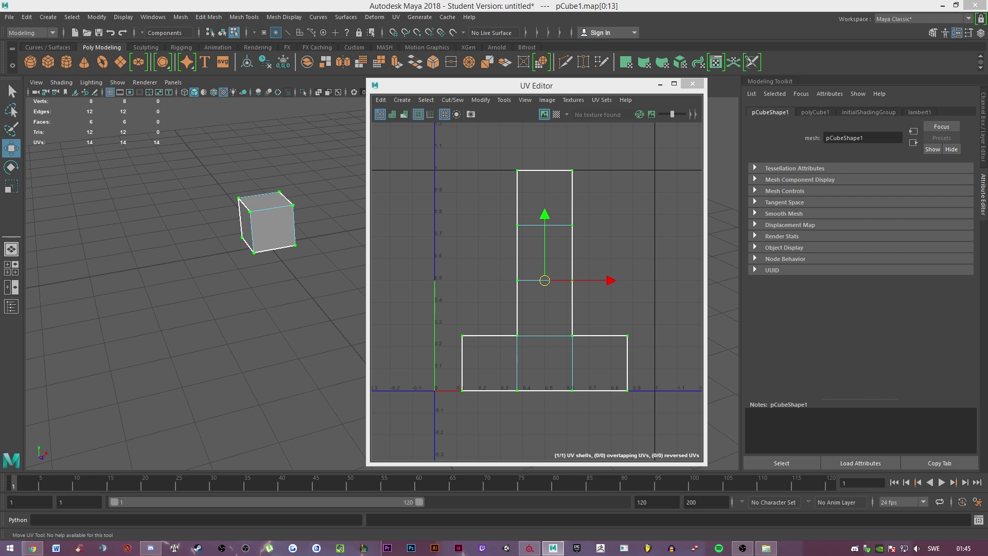
Review the Unfold UVs options, including the Unfold3D method, solver settings and room space options.
{"action": "left_click_drag", "start_coordinate": [314, 198], "coordinate": [280, 156]}
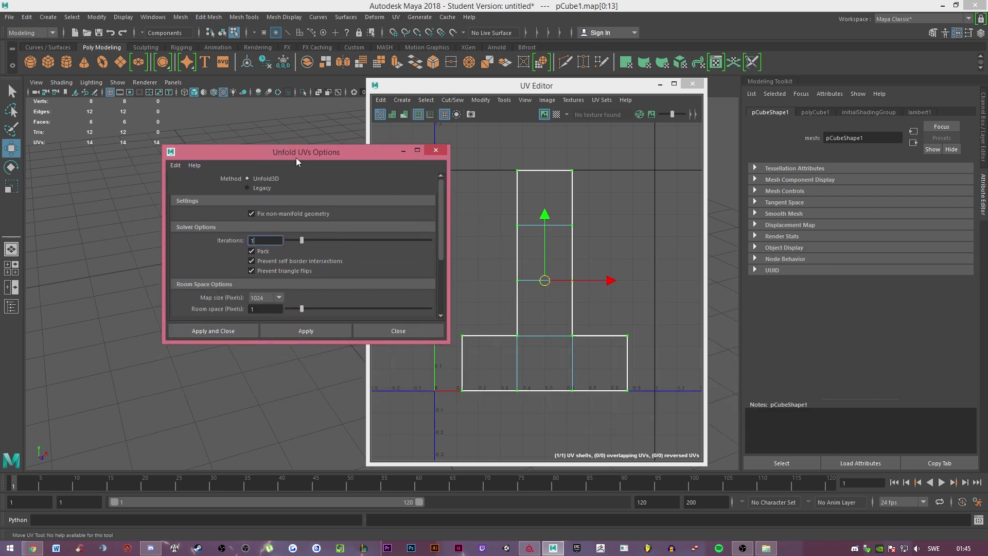
{"action": "scroll", "coordinate": [440, 196], "scroll_direction": "down", "scroll_amount": 2}
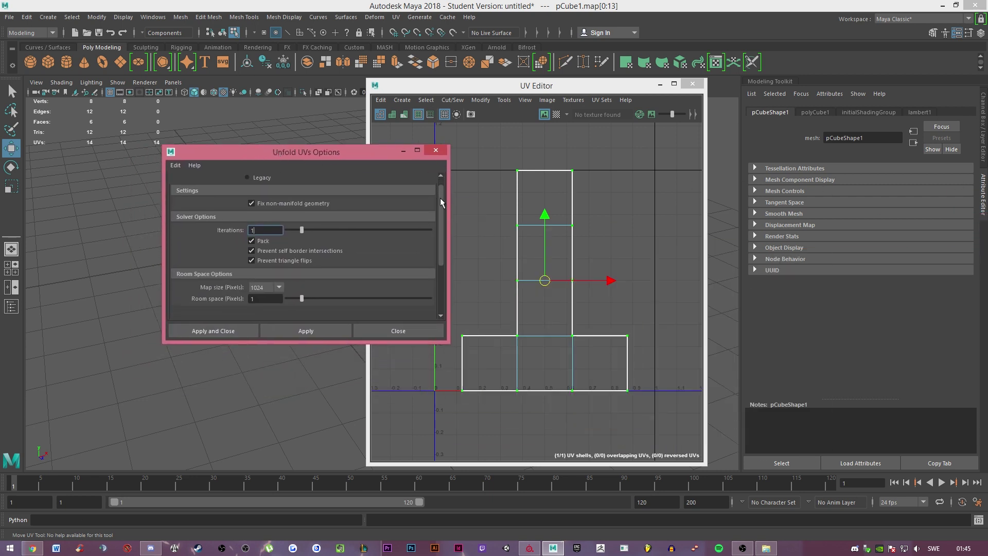
{"action": "scroll", "coordinate": [441, 191], "scroll_direction": "up", "scroll_amount": 2}
{"action": "scroll", "coordinate": [440, 193], "scroll_direction": "down", "scroll_amount": 2}
{"action": "scroll", "coordinate": [443, 202], "scroll_direction": "up", "scroll_amount": 2}
{"action": "scroll", "coordinate": [446, 195], "scroll_direction": "down", "scroll_amount": 2}
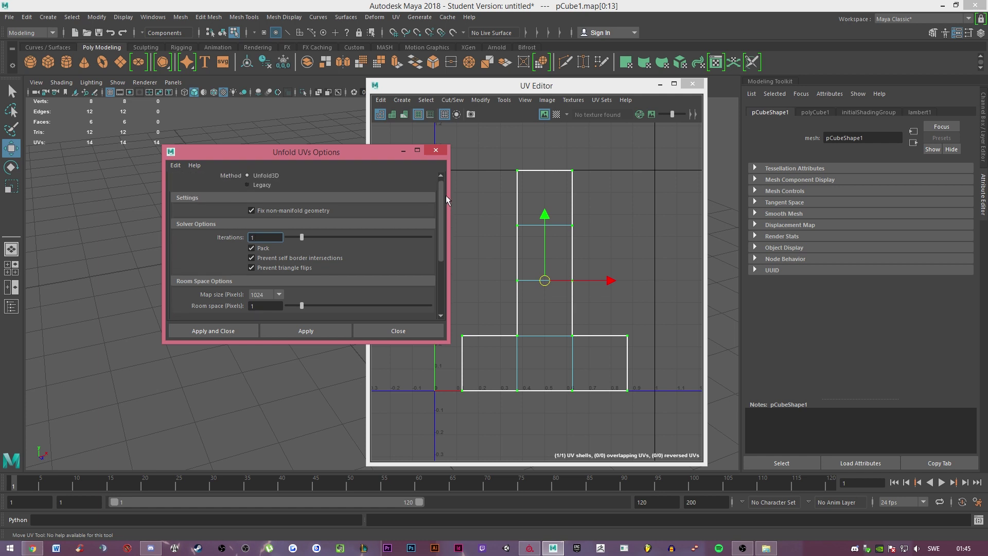
{"action": "scroll", "coordinate": [445, 195], "scroll_direction": "up", "scroll_amount": 2}
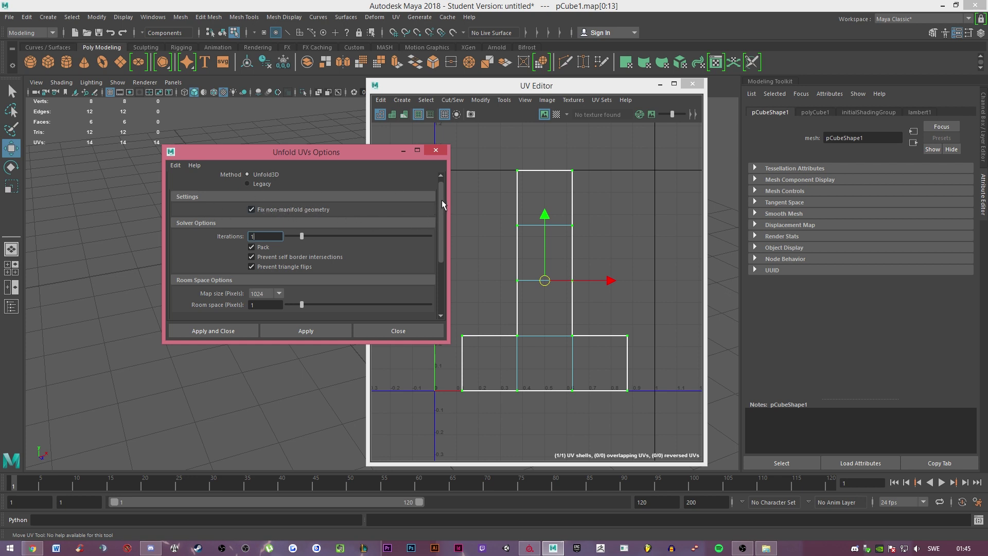
{"action": "scroll", "coordinate": [441, 206], "scroll_direction": "down", "scroll_amount": 1}
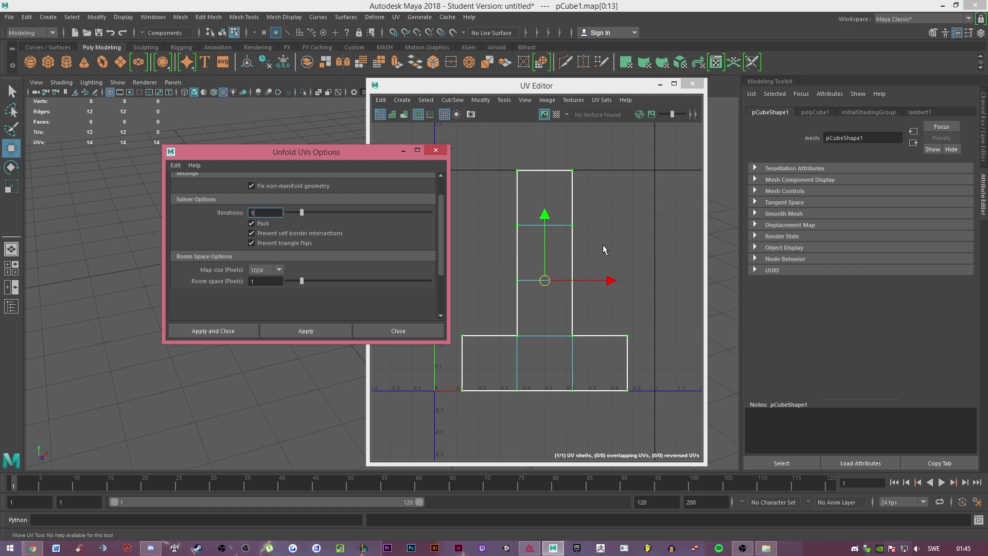
Cut the UV edge beneath the uppermost face of the layout, then try moving that edge and undo the move.
{"action": "right_click_drag", "start_coordinate": [610, 237], "coordinate": [558, 238]}
{"action": "left_click", "coordinate": [545, 225]}
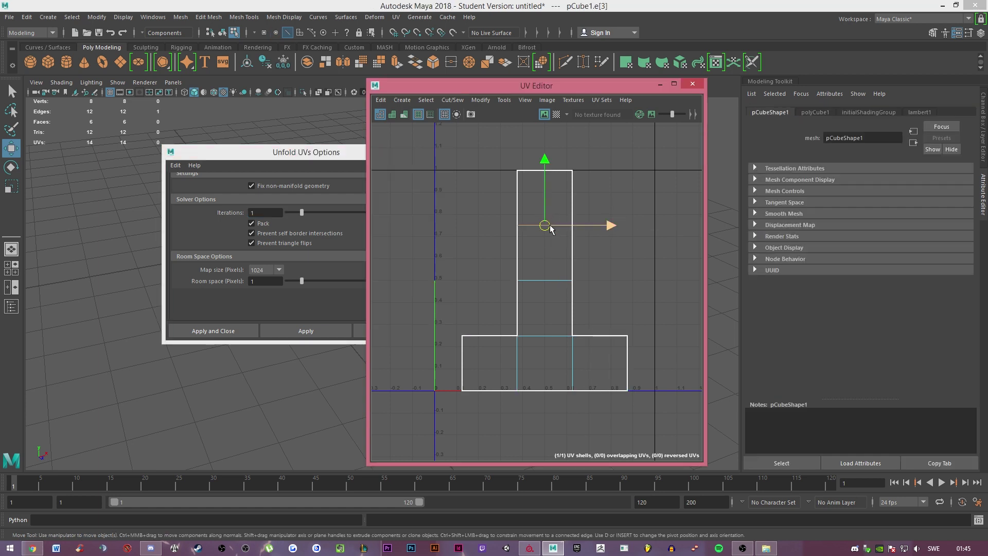
{"action": "key", "text": "ctrl+x"}
{"action": "left_click_drag", "start_coordinate": [545, 225], "coordinate": [486, 236]}
{"action": "key", "text": "ctrl+z"}
{"action": "right_click", "coordinate": [611, 205]}
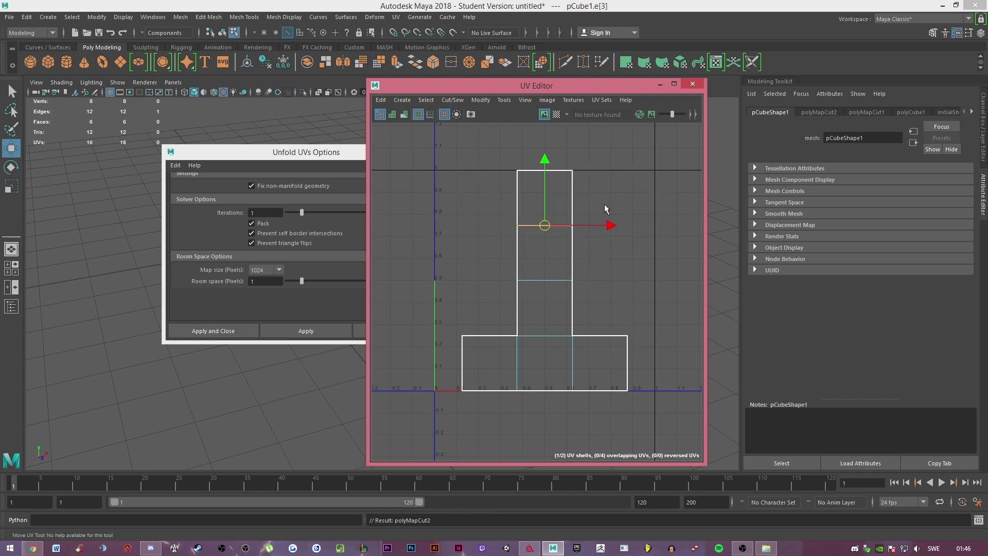
Unfold all the cube's UVs and move the separated square shell upward.
{"action": "right_click", "coordinate": [610, 206]}
{"action": "left_click", "coordinate": [606, 268]}
{"action": "right_click", "coordinate": [579, 271], "text": "shift"}
{"action": "left_click", "coordinate": [595, 259]}
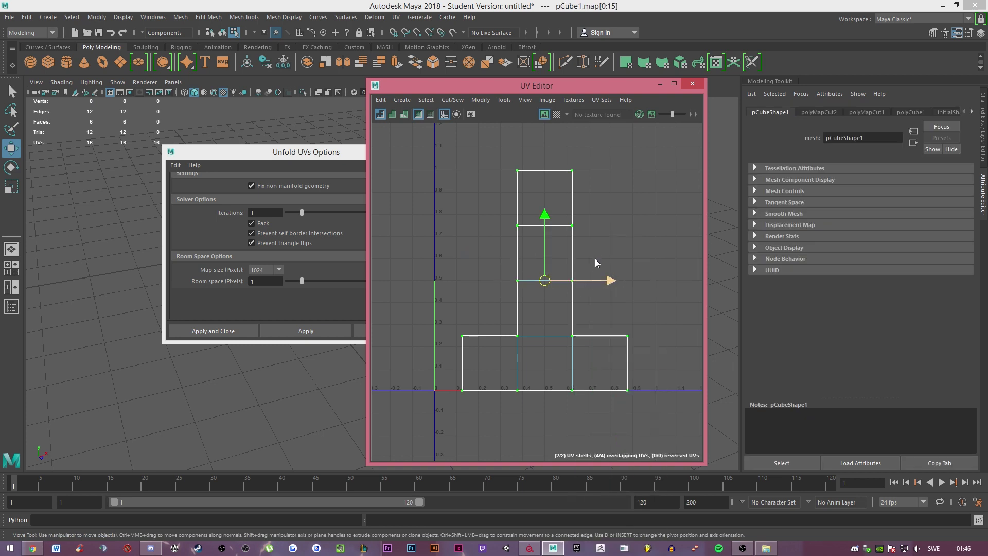
{"action": "left_click", "coordinate": [483, 346]}
{"action": "left_click", "coordinate": [653, 323]}
{"action": "left_click_drag", "start_coordinate": [616, 353], "coordinate": [615, 325]}
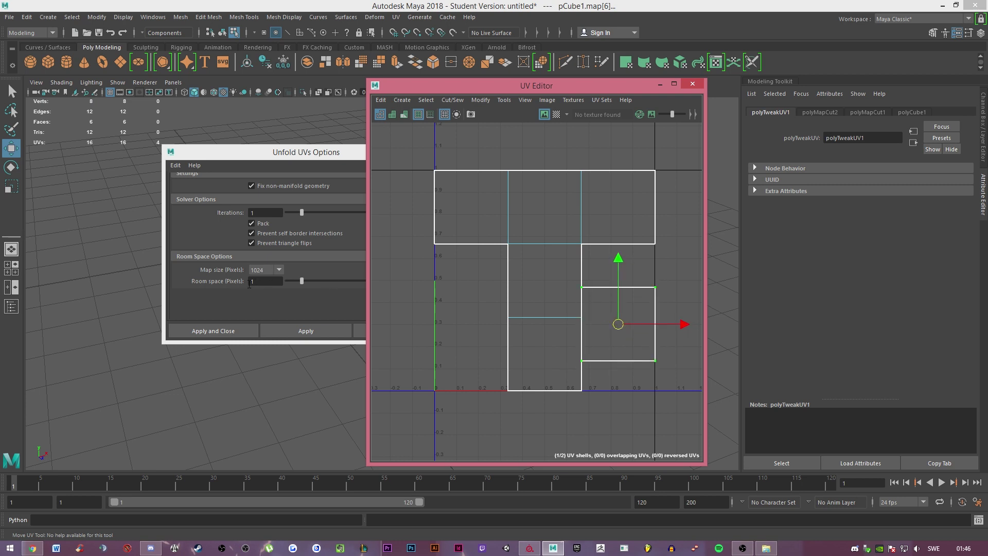
Set the unfold room space to 8 pixels, apply the unfold and clear the selection.
{"action": "left_click_drag", "start_coordinate": [268, 152], "coordinate": [158, 149]}
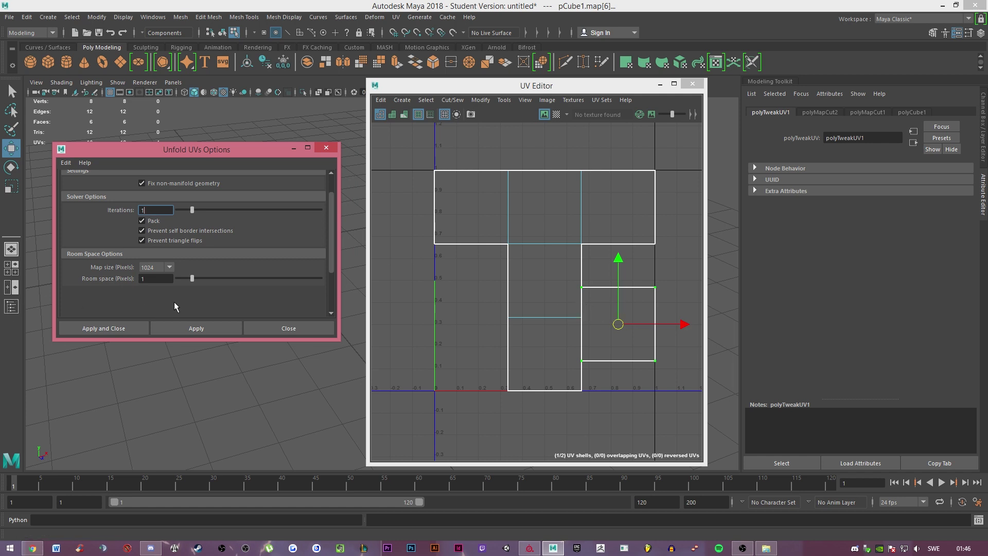
{"action": "left_click", "coordinate": [149, 278]}
{"action": "type", "text": "3"}
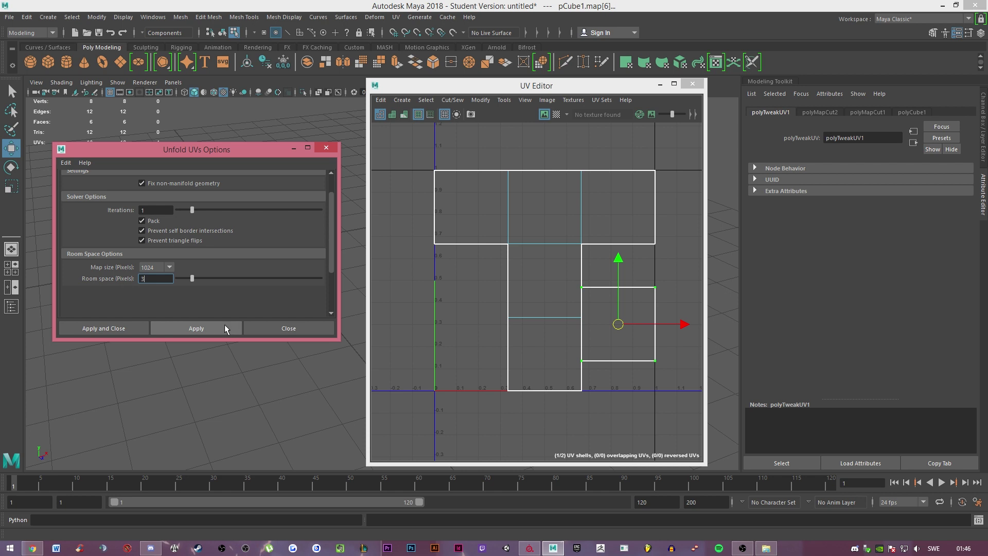
{"action": "type", "text": "4"}
{"action": "left_click_drag", "start_coordinate": [193, 280], "coordinate": [291, 279]}
{"action": "left_click", "coordinate": [190, 329]}
{"action": "left_click", "coordinate": [462, 301]}
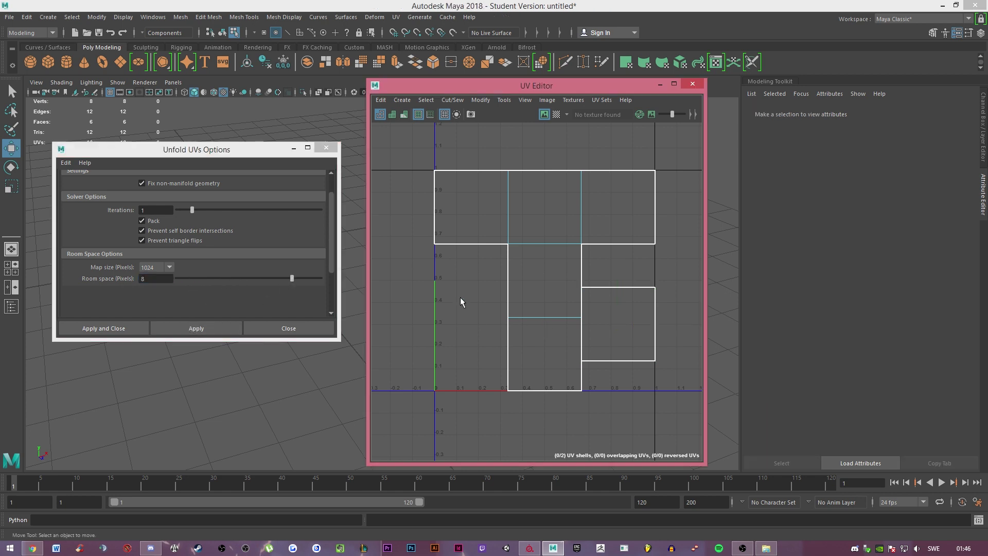
Unfold the cube's UVs again and examine the gap between the two shells up close.
{"action": "left_click_drag", "start_coordinate": [533, 301], "coordinate": [535, 304]}
{"action": "right_click", "coordinate": [541, 268], "text": "shift"}
{"action": "left_click", "coordinate": [479, 256]}
{"action": "left_click", "coordinate": [641, 198]}
{"action": "scroll", "coordinate": [627, 225], "scroll_direction": "up", "scroll_amount": 6}
{"action": "scroll", "coordinate": [492, 297], "scroll_direction": "up", "scroll_amount": 3}
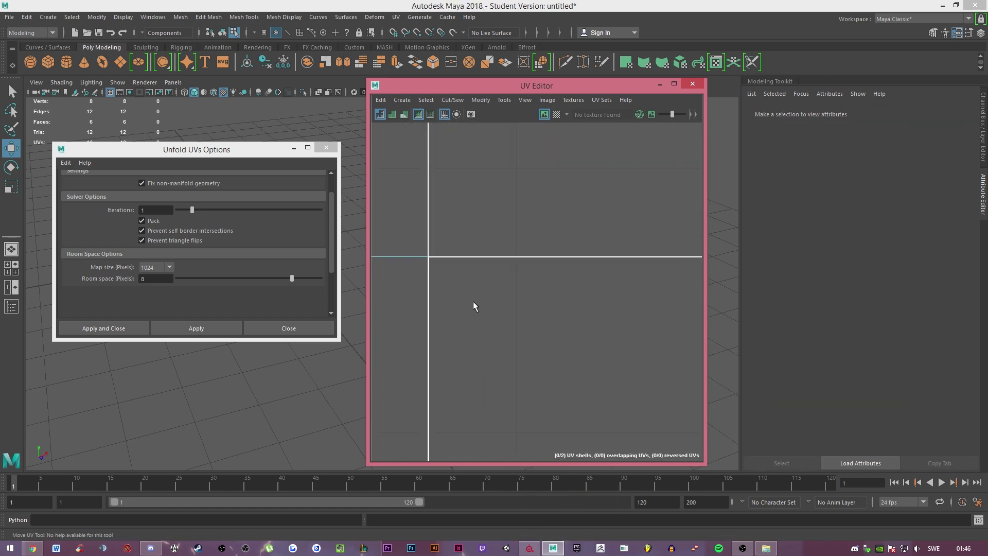
{"action": "scroll", "coordinate": [429, 264], "scroll_direction": "down", "scroll_amount": 10}
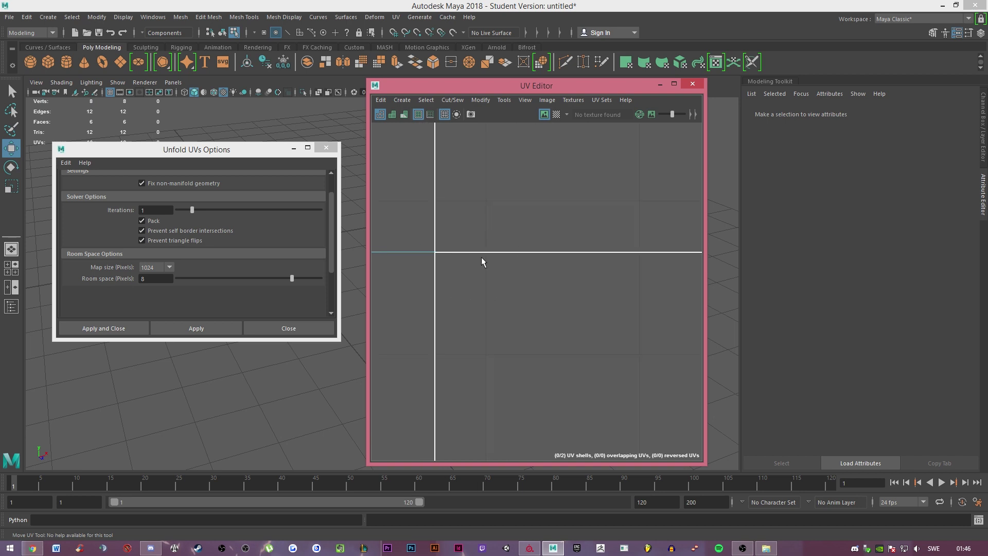
{"action": "scroll", "coordinate": [511, 273], "scroll_direction": "down", "scroll_amount": 2}
Set the room space to 6 pixels and unfold all the cube's UVs with that spacing.
{"action": "left_click_drag", "start_coordinate": [332, 244], "coordinate": [331, 220]}
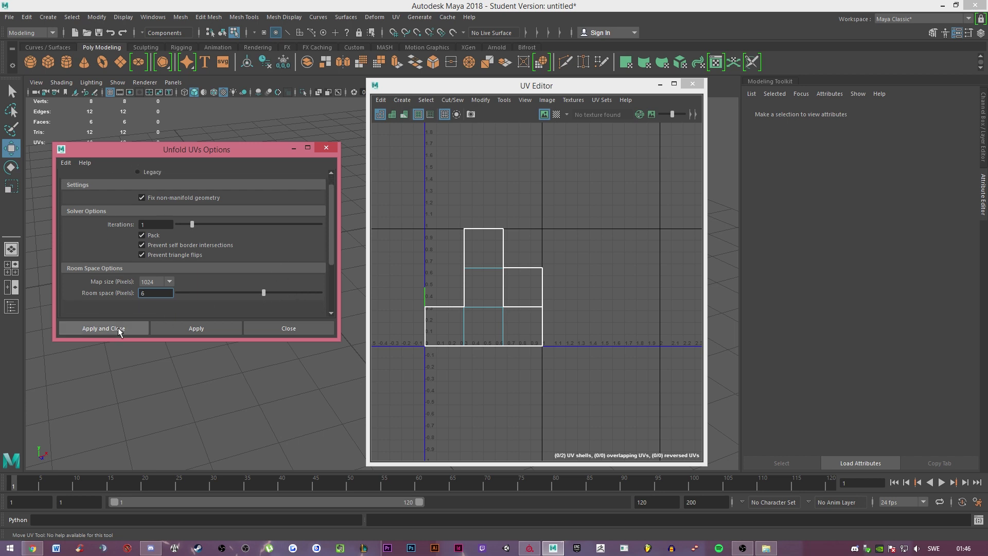
{"action": "left_click", "coordinate": [206, 327]}
{"action": "left_click_drag", "start_coordinate": [519, 241], "coordinate": [408, 196]}
{"action": "left_click", "coordinate": [195, 326]}
{"action": "scroll", "coordinate": [452, 323], "scroll_direction": "up", "scroll_amount": 5}
{"action": "scroll", "coordinate": [452, 324], "scroll_direction": "down", "scroll_amount": 5}
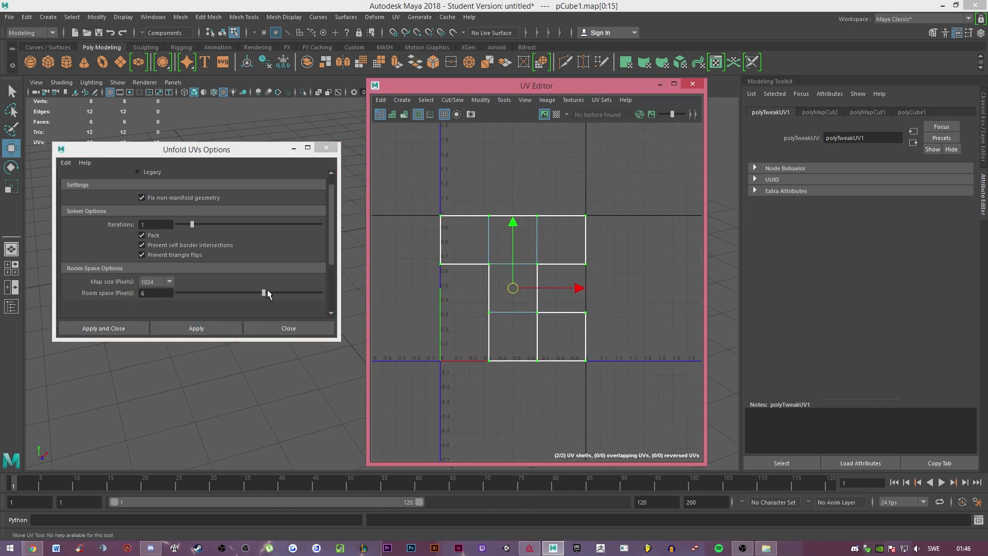
Set the room space to 1 pixel, then try moving the square shell upward and undo the move.
{"action": "left_click_drag", "start_coordinate": [267, 293], "coordinate": [190, 295]}
{"action": "scroll", "coordinate": [539, 336], "scroll_direction": "up", "scroll_amount": 3}
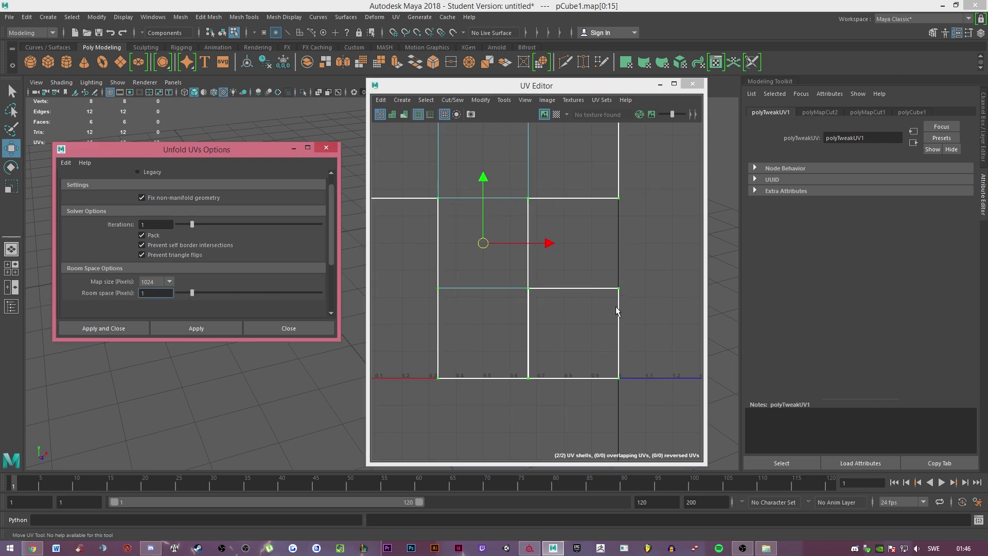
{"action": "left_click", "coordinate": [618, 307]}
{"action": "left_click_drag", "start_coordinate": [573, 332], "coordinate": [575, 273]}
{"action": "key", "text": "ctrl+z"}
{"action": "key", "text": "ctrl+z"}
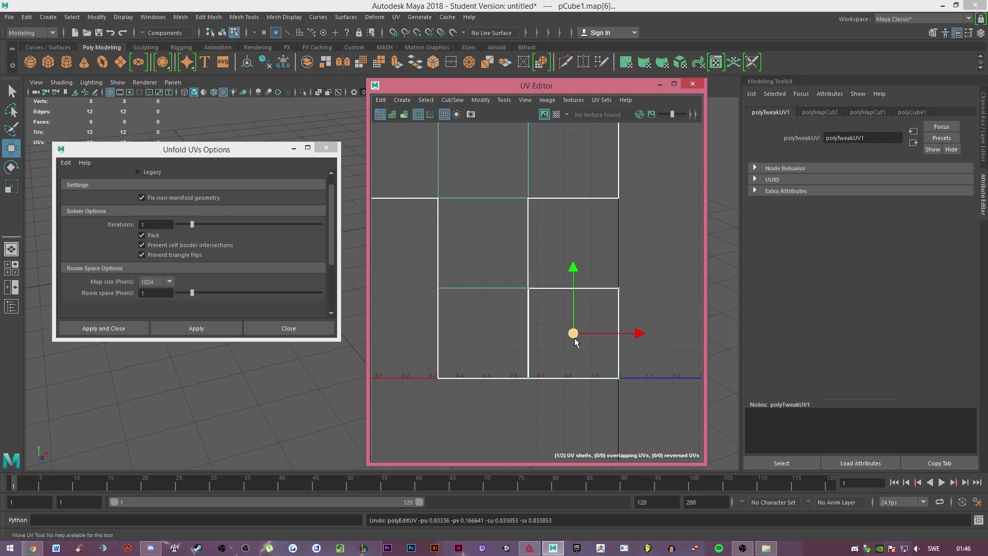
{"action": "mouse_move", "coordinate": [332, 214]}
{"action": "left_mouse_down"}
{"action": "mouse_move", "coordinate": [332, 229]}
{"action": "mouse_move", "coordinate": [336, 209]}
{"action": "left_mouse_up"}
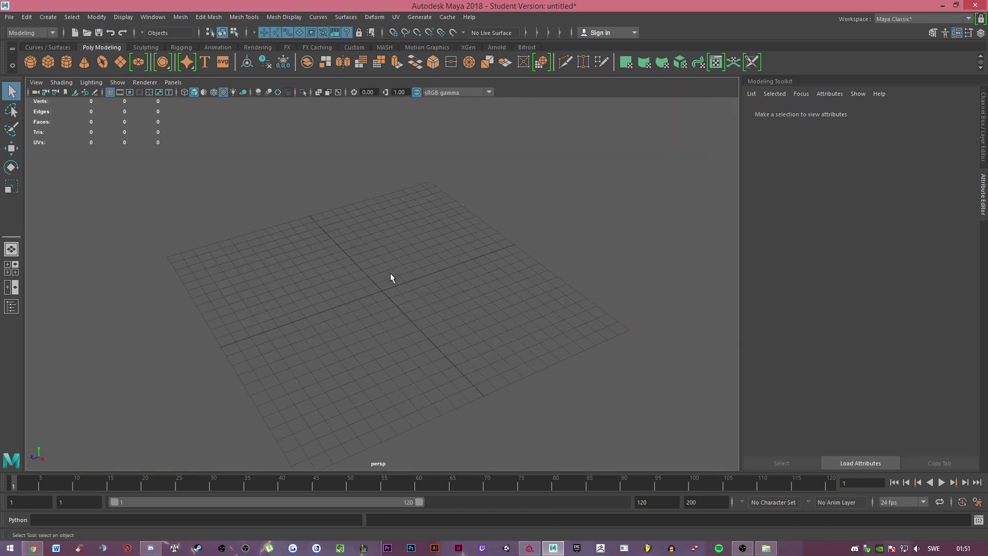
Create a polygon cube at the origin of the empty scene, activate the Move tool and frame the cube.
{"action": "left_click_drag", "start_coordinate": [401, 276], "coordinate": [405, 256], "text": "alt"}
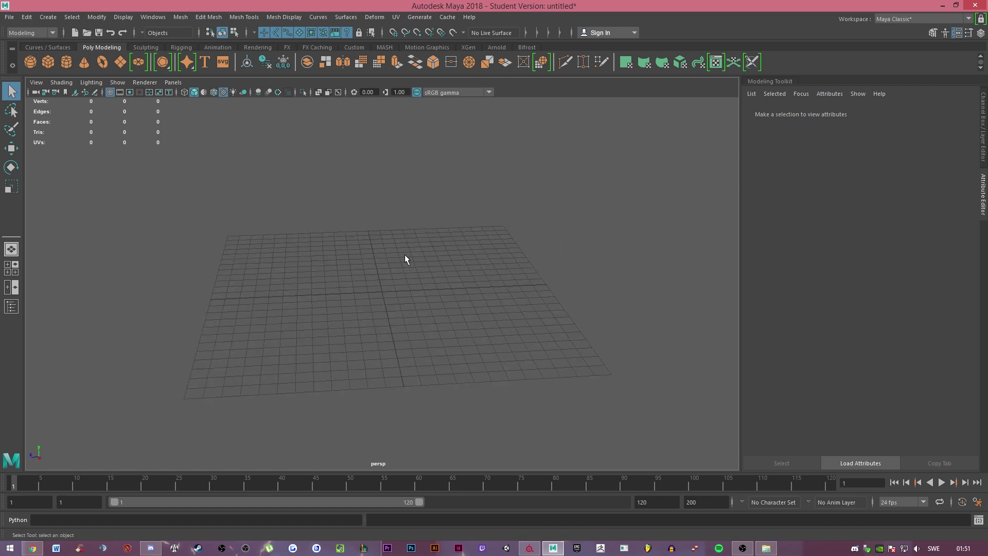
{"action": "left_click", "coordinate": [49, 62]}
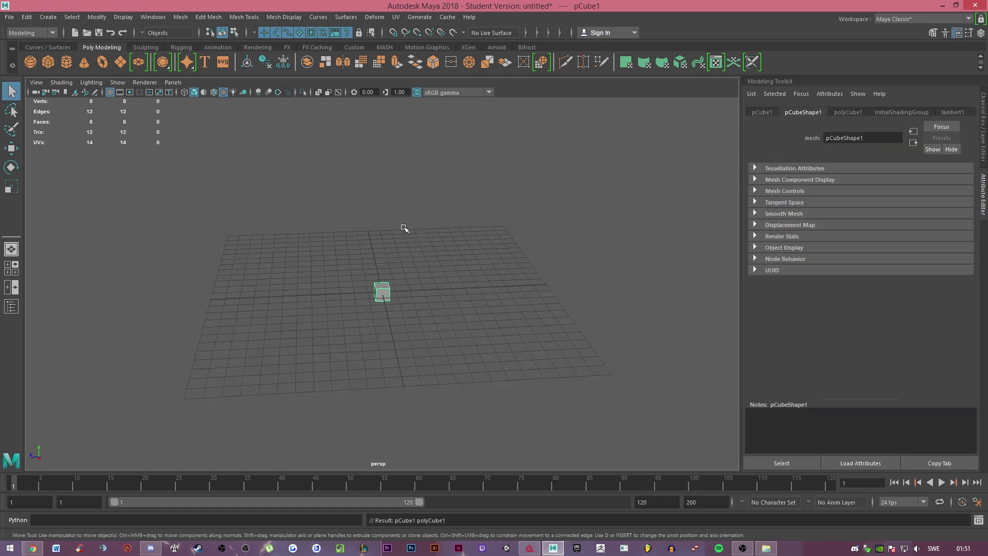
{"action": "key", "text": "w"}
{"action": "scroll", "coordinate": [402, 229], "scroll_direction": "down", "scroll_amount": 3}
{"action": "key", "text": "f"}
{"action": "scroll", "coordinate": [470, 245], "scroll_direction": "down", "scroll_amount": 3}
{"action": "left_click_drag", "start_coordinate": [470, 245], "coordinate": [488, 195], "text": "alt"}
Open the UV Editor for the cube and close the accompanying UV Toolkit.
{"action": "left_click", "coordinate": [396, 17]}
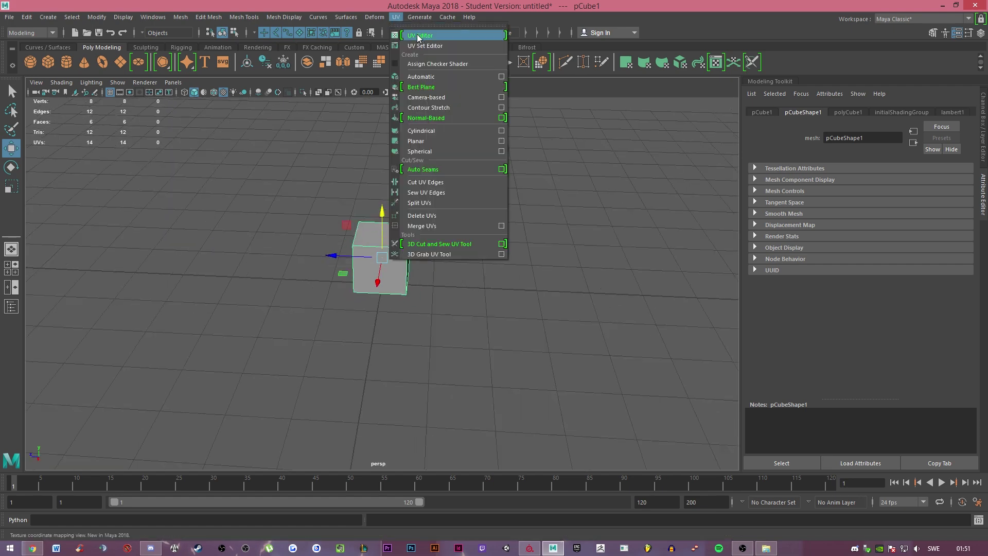
{"action": "left_click", "coordinate": [419, 36]}
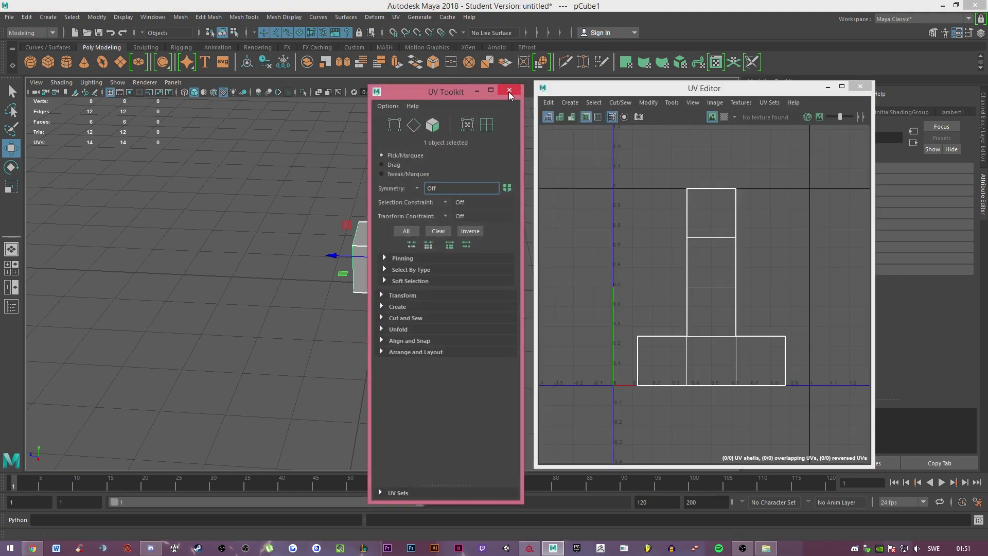
{"action": "left_click", "coordinate": [509, 91]}
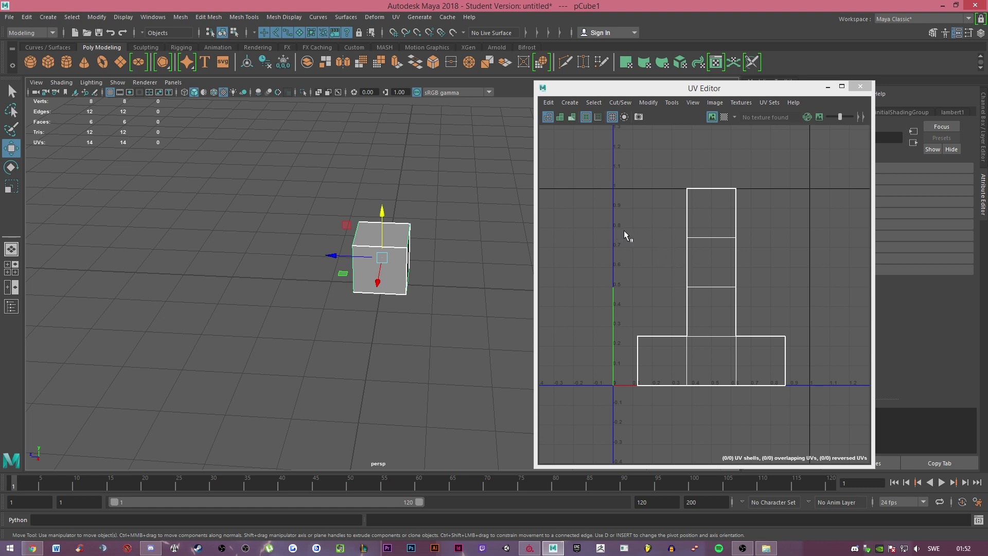
Switch the UV Editor to UV selection and pick individual UV points one by one around the cube's layout.
{"action": "right_click", "coordinate": [607, 220]}
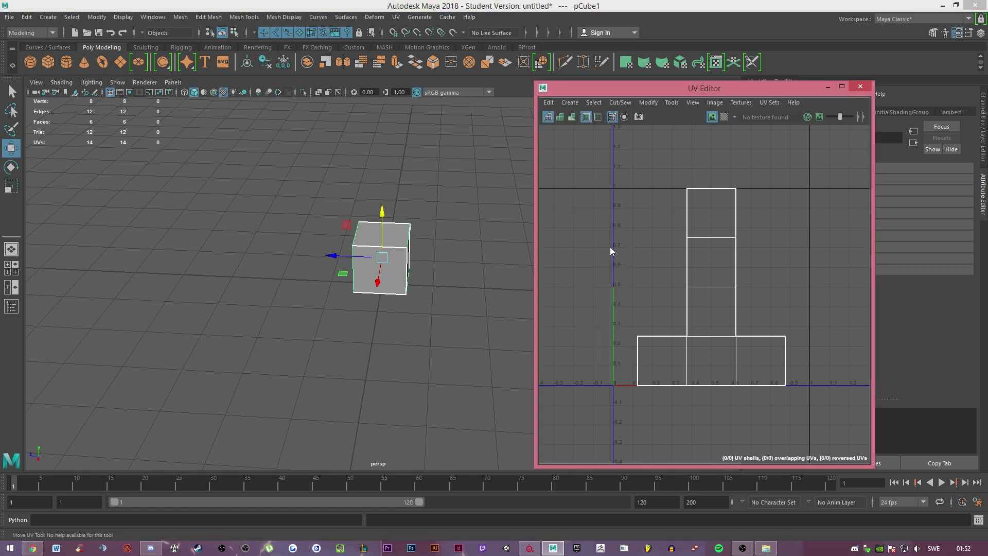
{"action": "right_click_drag", "start_coordinate": [610, 247], "coordinate": [644, 248]}
{"action": "left_click", "coordinate": [688, 190]}
{"action": "key", "text": "q"}
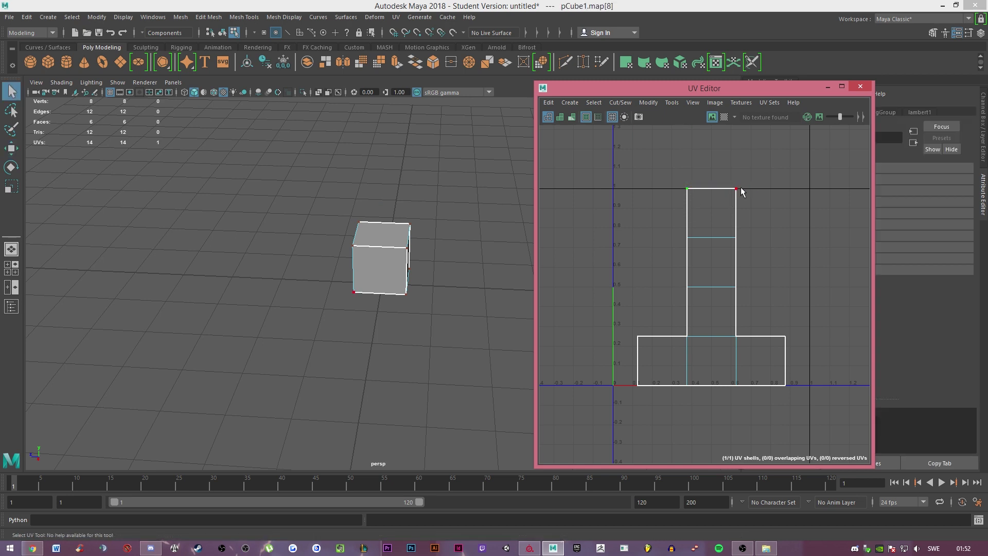
{"action": "left_click", "coordinate": [736, 238]}
{"action": "left_click", "coordinate": [736, 286]}
{"action": "left_click", "coordinate": [688, 336]}
{"action": "left_click", "coordinate": [786, 337]}
{"action": "left_click", "coordinate": [736, 385]}
Select the edge beneath the layout's uppermost face in edge mode, then select that face in face mode.
{"action": "right_click_drag", "start_coordinate": [773, 224], "coordinate": [767, 188]}
{"action": "left_click", "coordinate": [705, 237]}
{"action": "right_click_drag", "start_coordinate": [775, 228], "coordinate": [782, 259]}
{"action": "left_click", "coordinate": [716, 218]}
{"action": "left_click", "coordinate": [716, 220]}
Switch to UV shell selection and select the cube's entire shell.
{"action": "right_click_drag", "start_coordinate": [802, 177], "coordinate": [764, 163]}
{"action": "left_click", "coordinate": [702, 233]}
{"action": "left_click_drag", "start_coordinate": [486, 280], "coordinate": [446, 285], "text": "alt"}
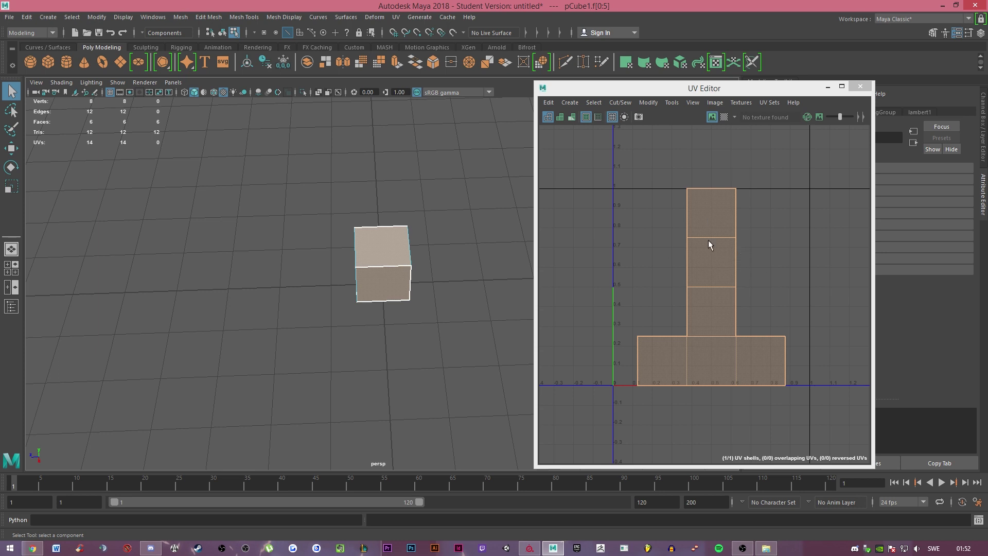
Return to UV selection and select all of the cube's UVs.
{"action": "right_click_drag", "start_coordinate": [772, 221], "coordinate": [814, 217]}
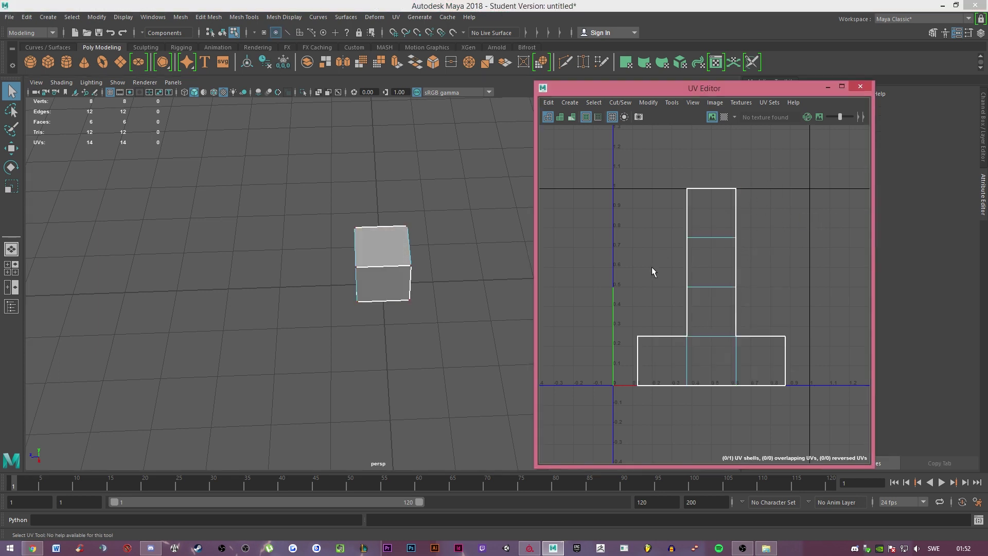
{"action": "scroll", "coordinate": [651, 267], "scroll_direction": "down", "scroll_amount": 5}
{"action": "scroll", "coordinate": [628, 302], "scroll_direction": "up", "scroll_amount": 4}
{"action": "left_click_drag", "start_coordinate": [607, 153], "coordinate": [822, 385]}
{"action": "scroll", "coordinate": [820, 364], "scroll_direction": "down", "scroll_amount": 2}
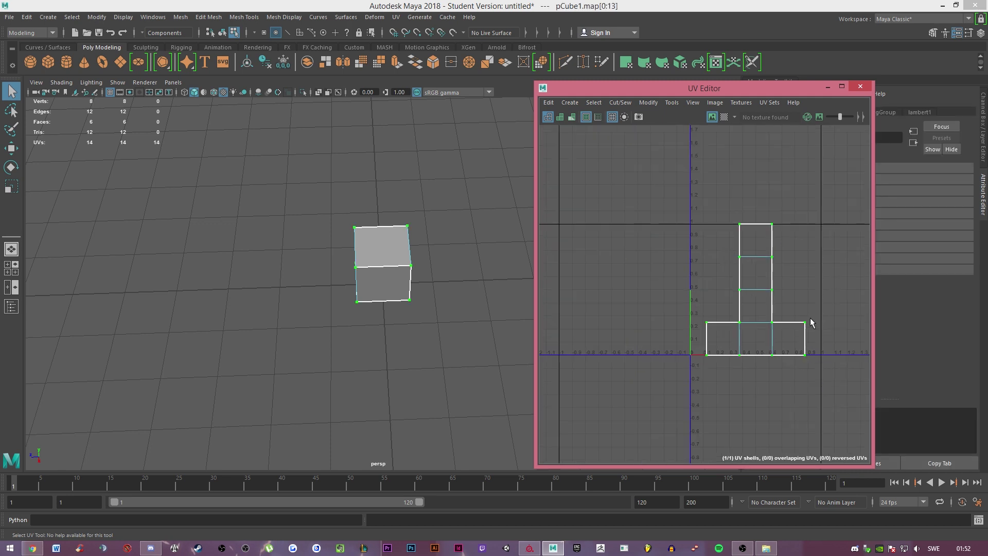
{"action": "scroll", "coordinate": [762, 319], "scroll_direction": "up", "scroll_amount": 2}
{"action": "middle_click_drag", "start_coordinate": [697, 304], "coordinate": [777, 284], "text": "alt"}
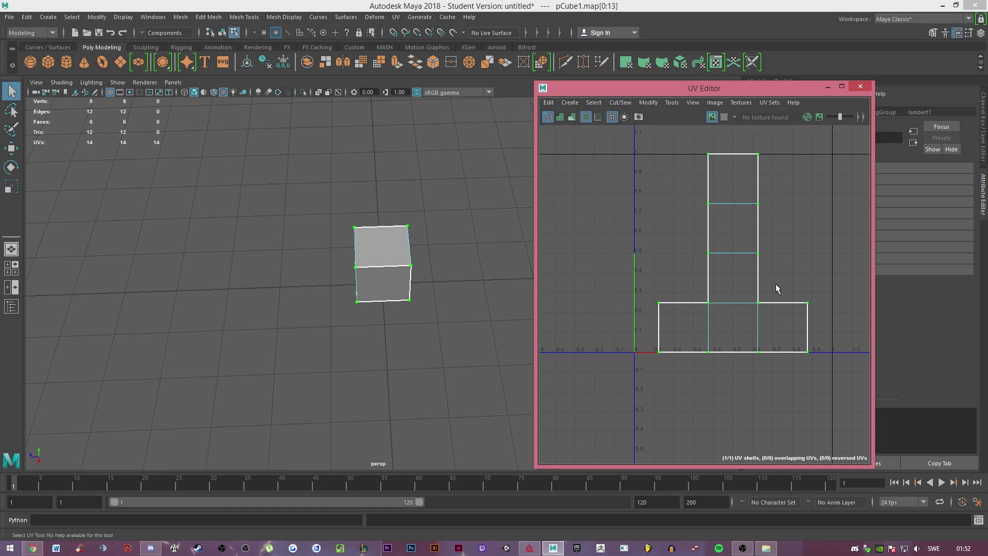
Scale the selected UVs up uniformly beyond the 0–1 square and clear the selection.
{"action": "scroll", "coordinate": [779, 288], "scroll_direction": "down", "scroll_amount": 1}
{"action": "middle_click_drag", "start_coordinate": [779, 288], "coordinate": [735, 307], "text": "alt"}
{"action": "key", "text": "r"}
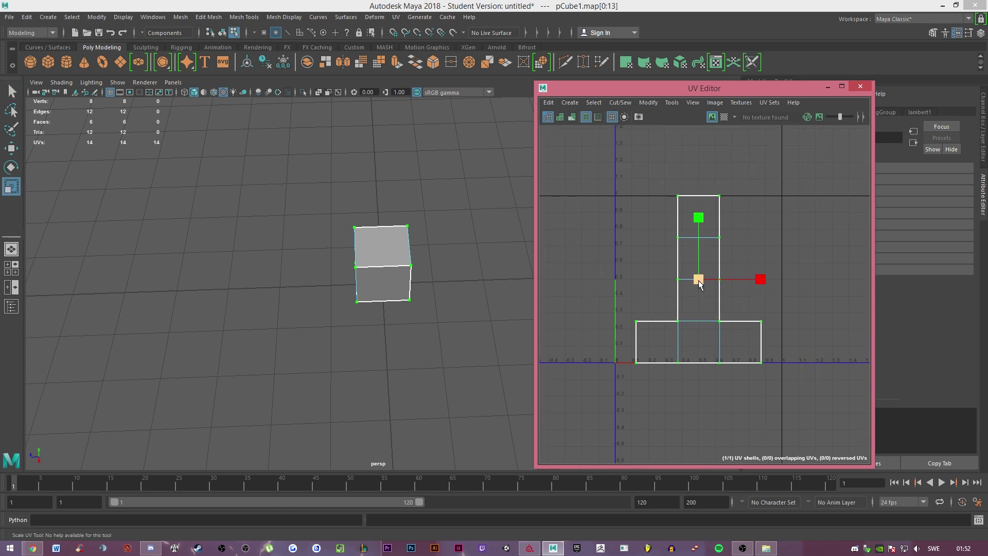
{"action": "left_click_drag", "start_coordinate": [700, 279], "coordinate": [752, 273]}
{"action": "scroll", "coordinate": [754, 275], "scroll_direction": "down", "scroll_amount": 1}
{"action": "left_click", "coordinate": [781, 234]}
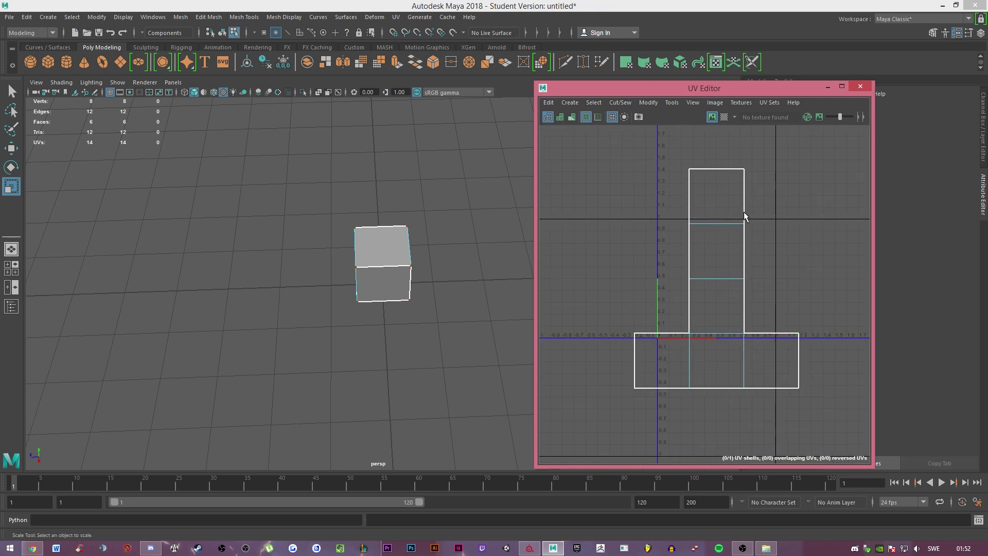
Select all of the enlarged layout's UVs, unfold them twice and clear the selection.
{"action": "right_click_drag", "start_coordinate": [755, 239], "coordinate": [817, 225]}
{"action": "left_click_drag", "start_coordinate": [595, 159], "coordinate": [797, 388]}
{"action": "right_click_drag", "start_coordinate": [834, 264], "coordinate": [710, 269], "text": "shift"}
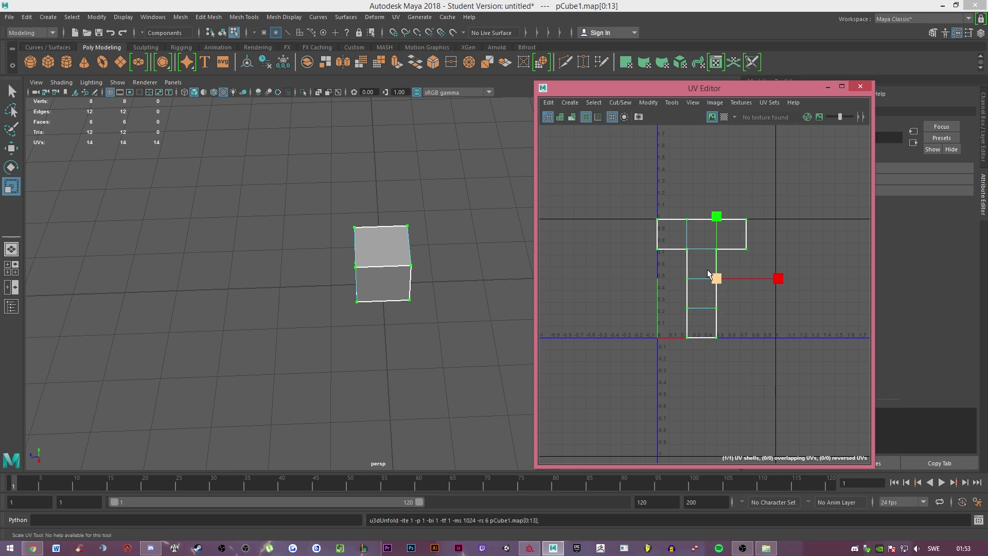
{"action": "scroll", "coordinate": [768, 347], "scroll_direction": "up", "scroll_amount": 3}
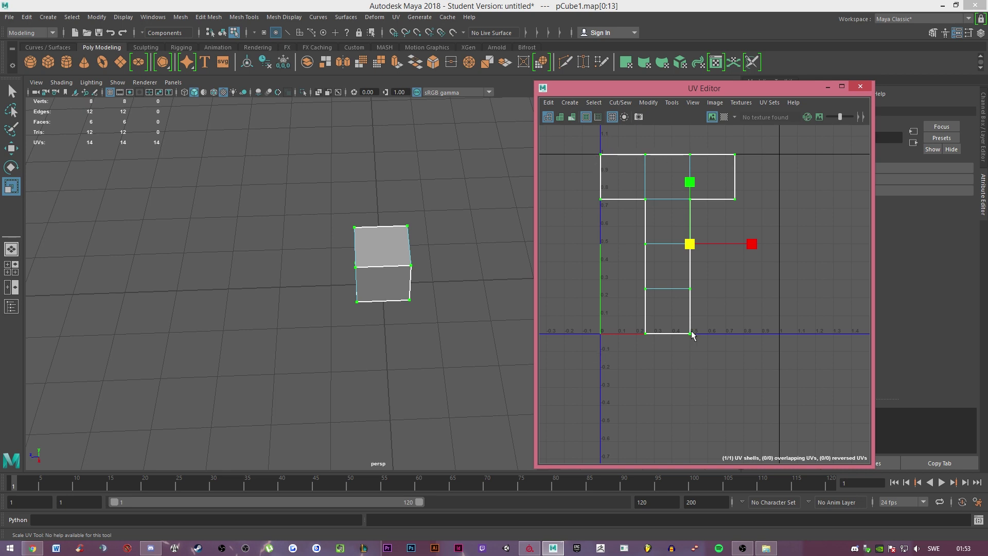
{"action": "right_click_drag", "start_coordinate": [805, 283], "coordinate": [688, 273], "text": "shift"}
{"action": "left_click", "coordinate": [789, 331]}
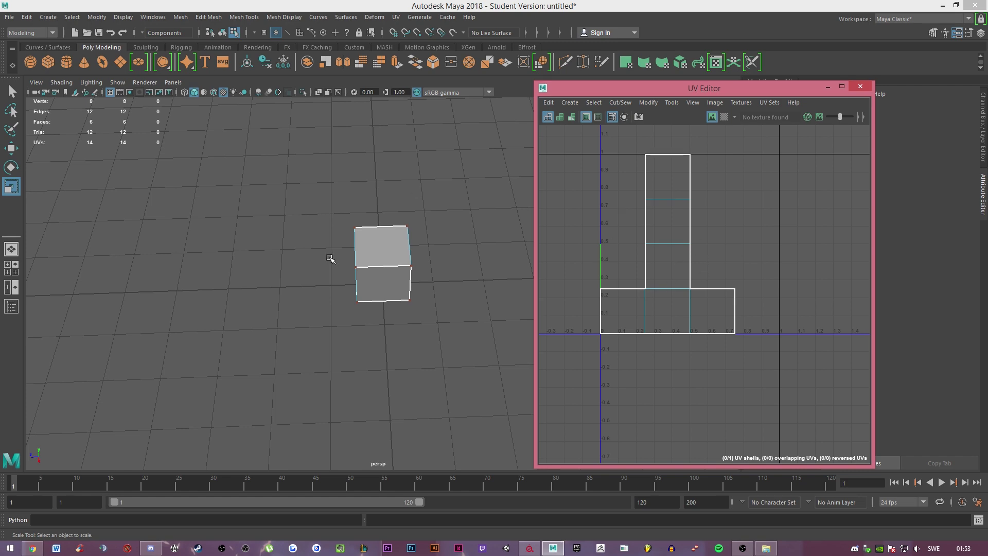
{"action": "mouse_move", "coordinate": [347, 258]}
{"action": "left_mouse_down", "text": "alt"}
{"action": "mouse_move", "coordinate": [470, 196]}
{"action": "mouse_move", "coordinate": [327, 207]}
{"action": "mouse_move", "coordinate": [363, 247]}
{"action": "left_mouse_up", "text": "alt"}
{"action": "left_click_drag", "start_coordinate": [436, 181], "coordinate": [350, 199], "text": "alt"}
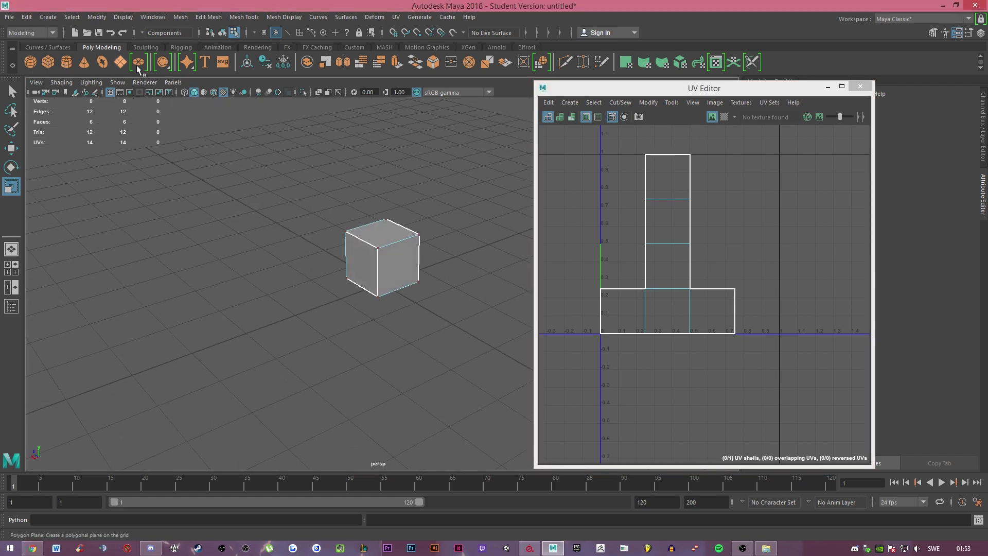
{"action": "left_click", "coordinate": [727, 267]}
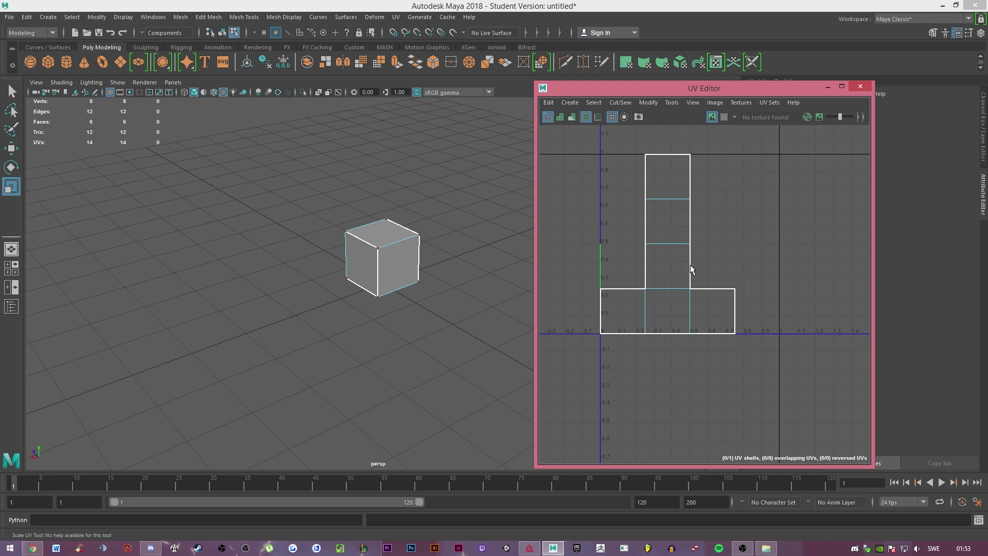
{"action": "middle_click_drag", "start_coordinate": [616, 269], "coordinate": [738, 246], "text": "alt"}
Inspect the cube in the four-view layout and up close in the front view, and return to the perspective view.
{"action": "key", "text": "space"}
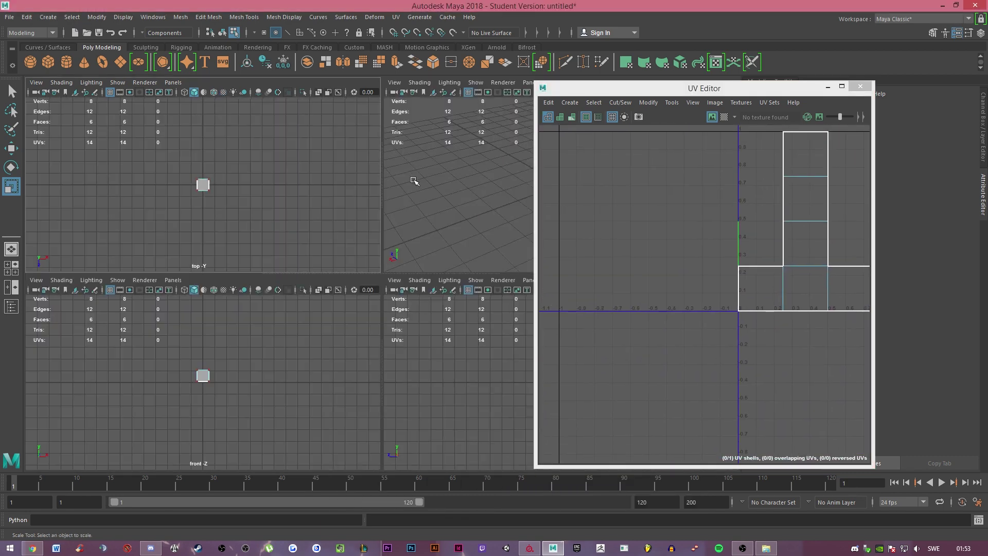
{"action": "key", "text": "space"}
{"action": "scroll", "coordinate": [412, 350], "scroll_direction": "up", "scroll_amount": 5}
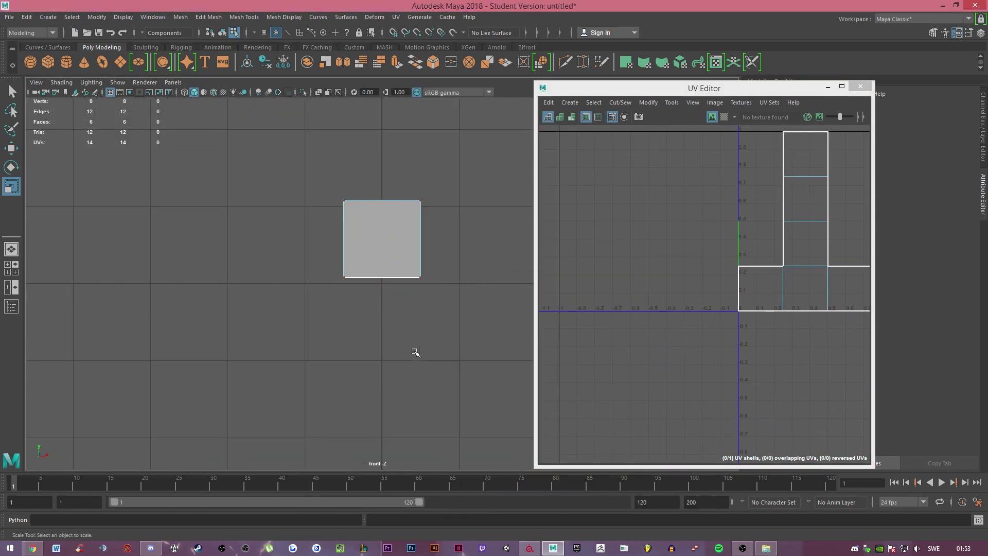
{"action": "scroll", "coordinate": [412, 351], "scroll_direction": "down", "scroll_amount": 5}
{"action": "scroll", "coordinate": [412, 351], "scroll_direction": "up", "scroll_amount": 5}
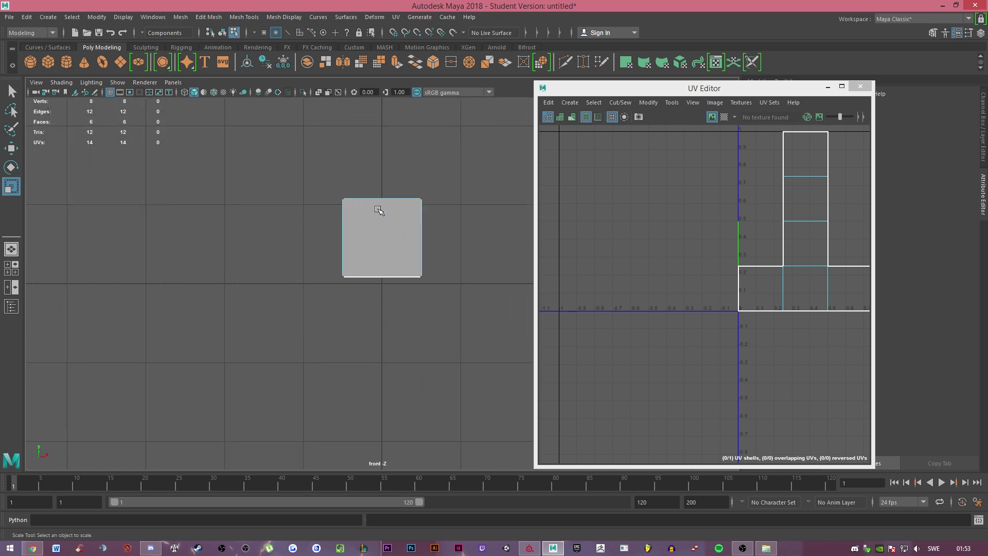
{"action": "middle_click_drag", "start_coordinate": [384, 203], "coordinate": [353, 210], "text": "alt"}
{"action": "key", "text": "space"}
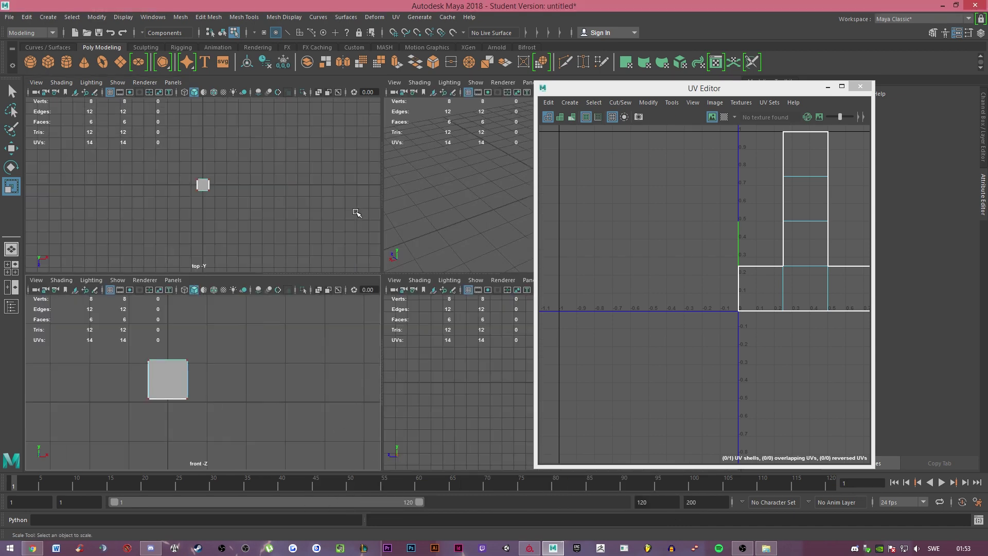
{"action": "key", "text": "space"}
Switch the cube from component selection back to object mode with the Select tool, and frame its whole layout in the UV Editor.
{"action": "left_click_drag", "start_coordinate": [387, 278], "coordinate": [443, 180], "text": "alt"}
{"action": "right_click_drag", "start_coordinate": [448, 177], "coordinate": [508, 162]}
{"action": "left_click_drag", "start_coordinate": [465, 174], "coordinate": [385, 180], "text": "alt"}
{"action": "key", "text": "q"}
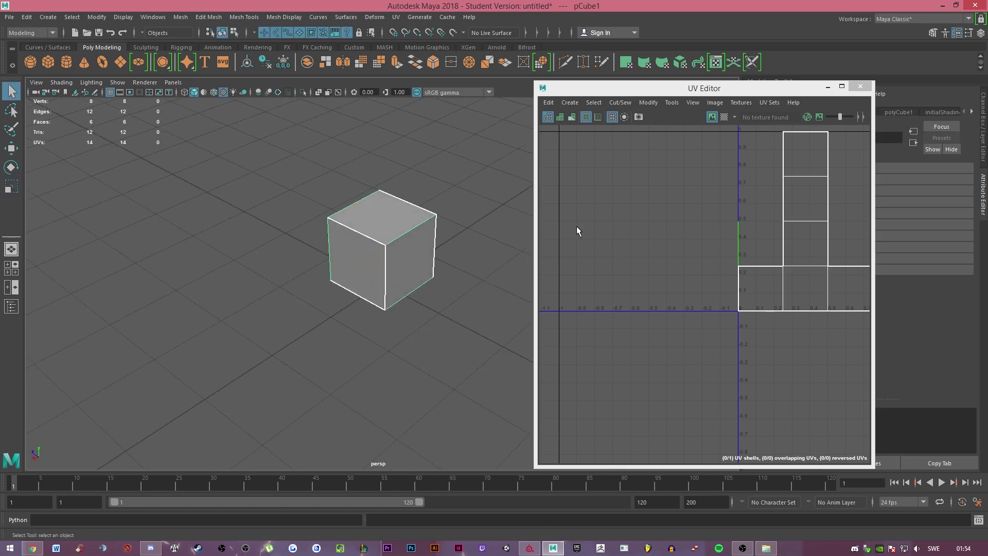
{"action": "key", "text": "f"}
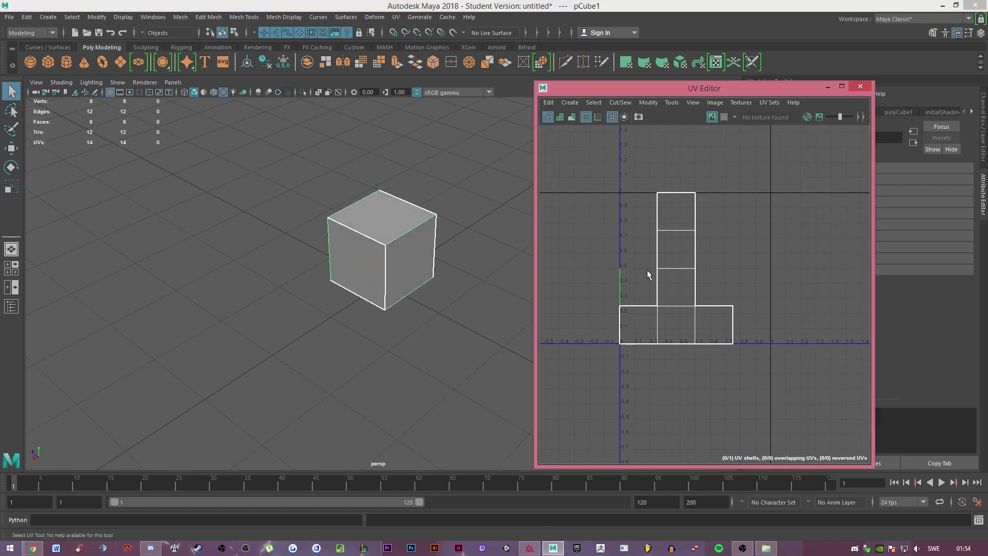
Examine the cube's faces and highlighted seam edges from several angles against its unfolded UV layout.
{"action": "left_click_drag", "start_coordinate": [309, 206], "coordinate": [199, 203], "text": "alt"}
{"action": "left_click_drag", "start_coordinate": [461, 170], "coordinate": [376, 186], "text": "alt"}
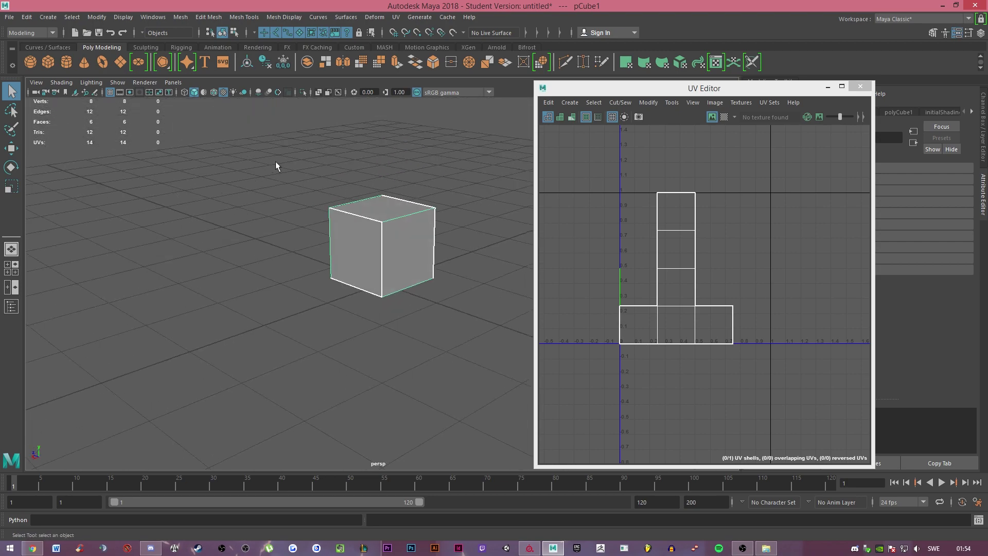
{"action": "left_click_drag", "start_coordinate": [283, 176], "coordinate": [390, 177], "text": "alt"}
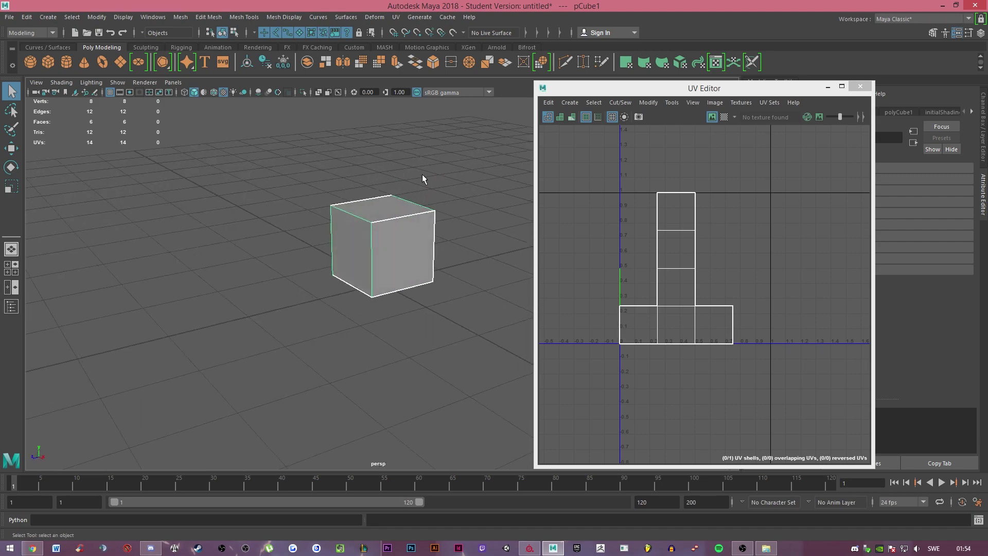
{"action": "left_click_drag", "start_coordinate": [336, 194], "coordinate": [375, 181], "text": "alt"}
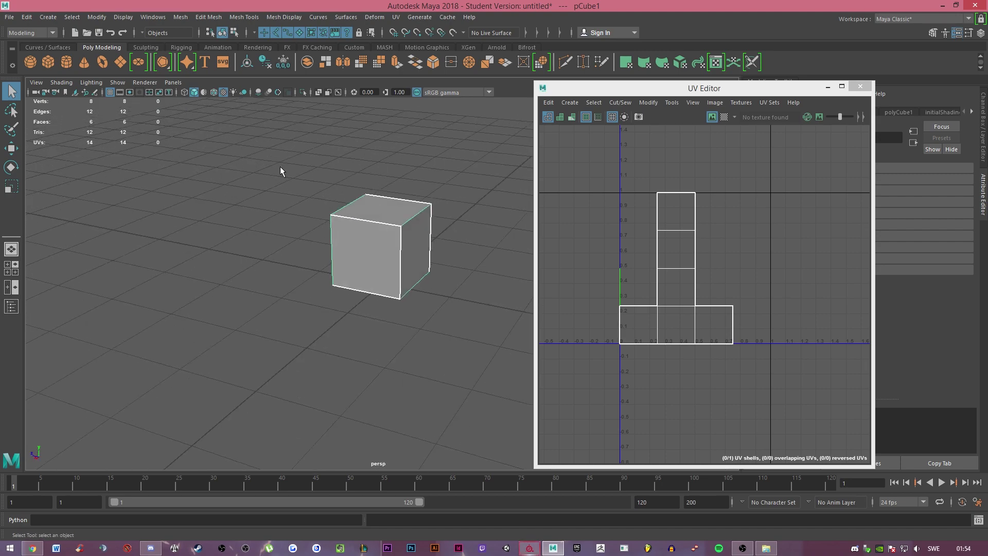
{"action": "left_click_drag", "start_coordinate": [280, 168], "coordinate": [455, 168], "text": "alt"}
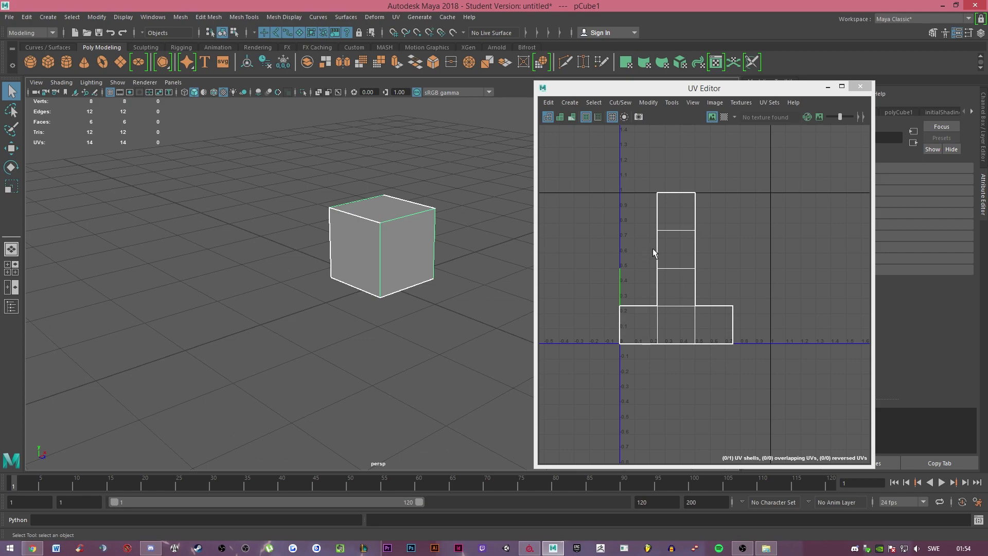
{"action": "left_click_drag", "start_coordinate": [395, 177], "coordinate": [532, 145], "text": "alt"}
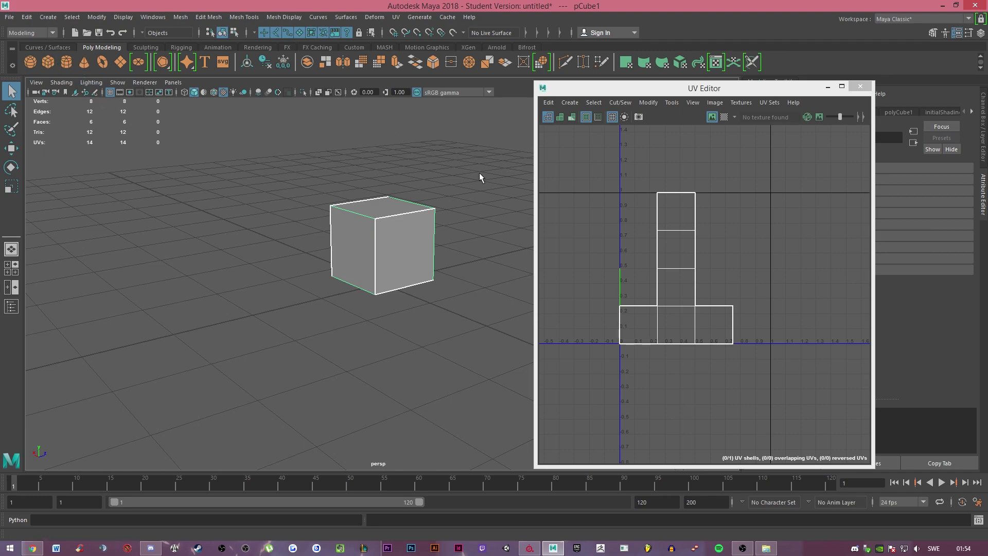
{"action": "left_click_drag", "start_coordinate": [490, 177], "coordinate": [382, 184], "text": "alt"}
{"action": "left_click_drag", "start_coordinate": [315, 209], "coordinate": [501, 203], "text": "alt"}
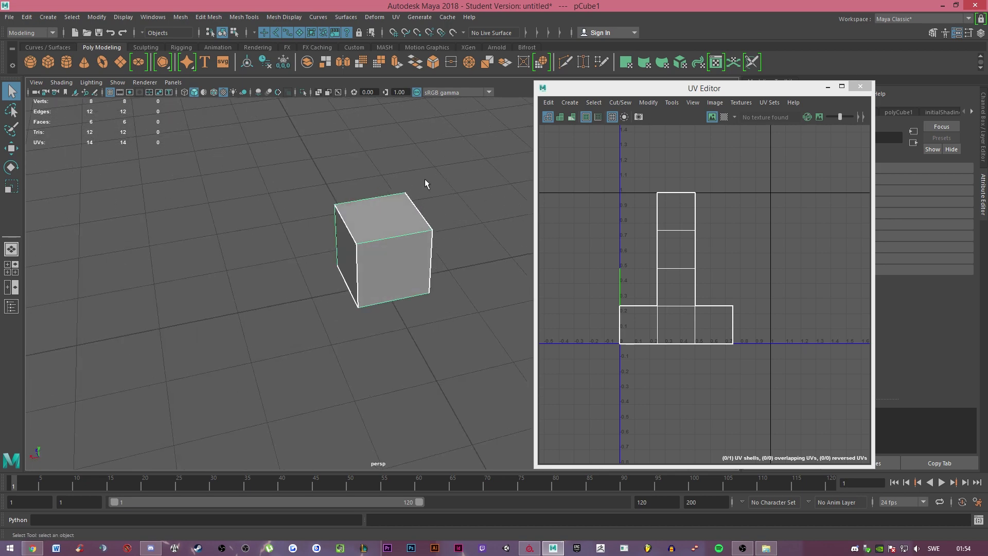